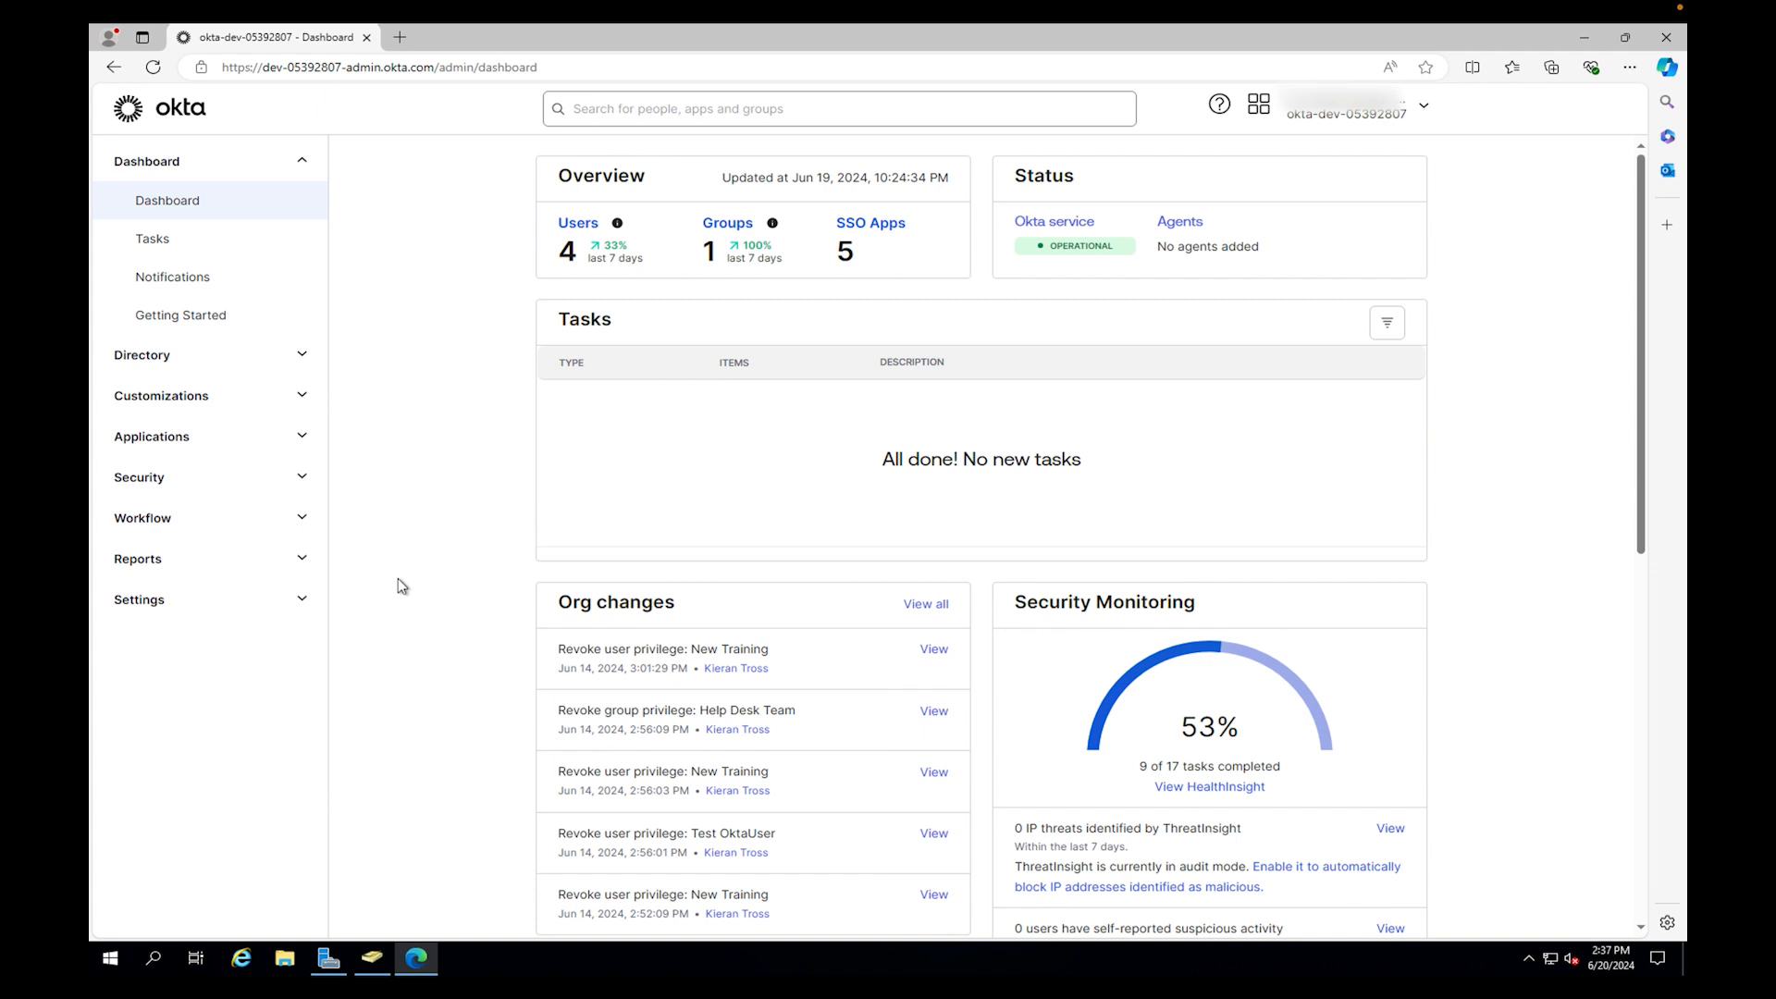
# Open the Directory Integrations page of the admin console.
pyautogui.click(217, 362)
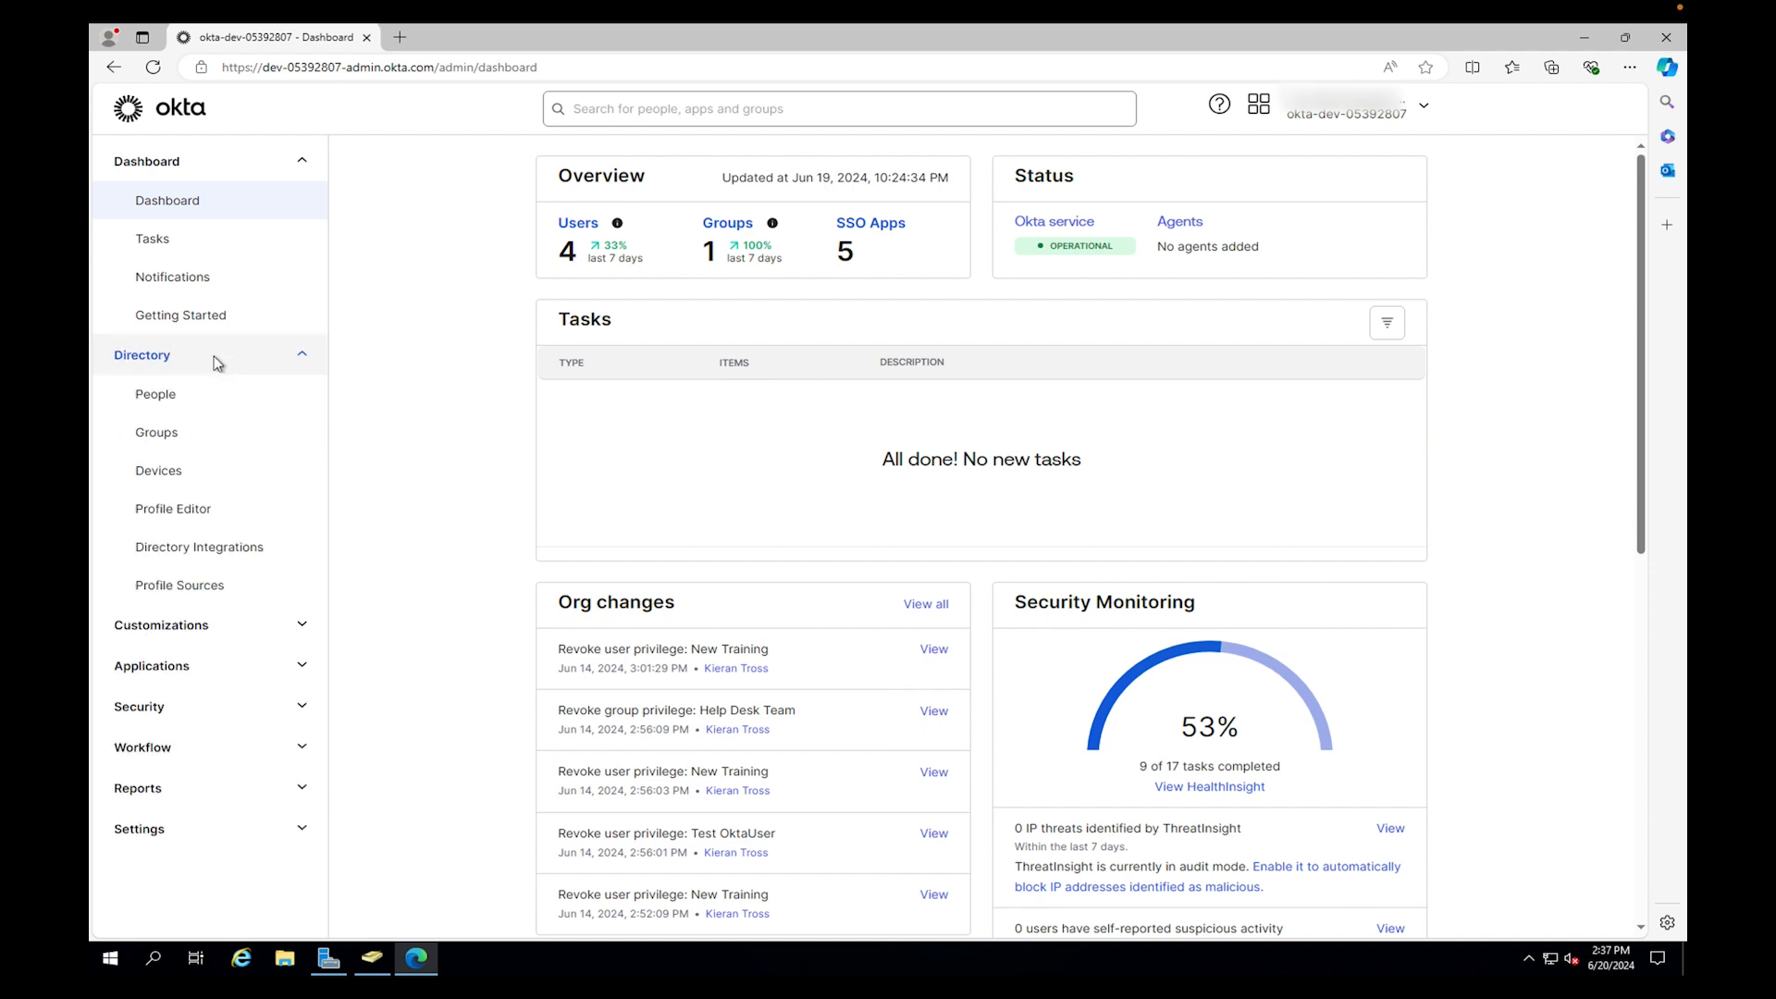
pyautogui.click(203, 553)
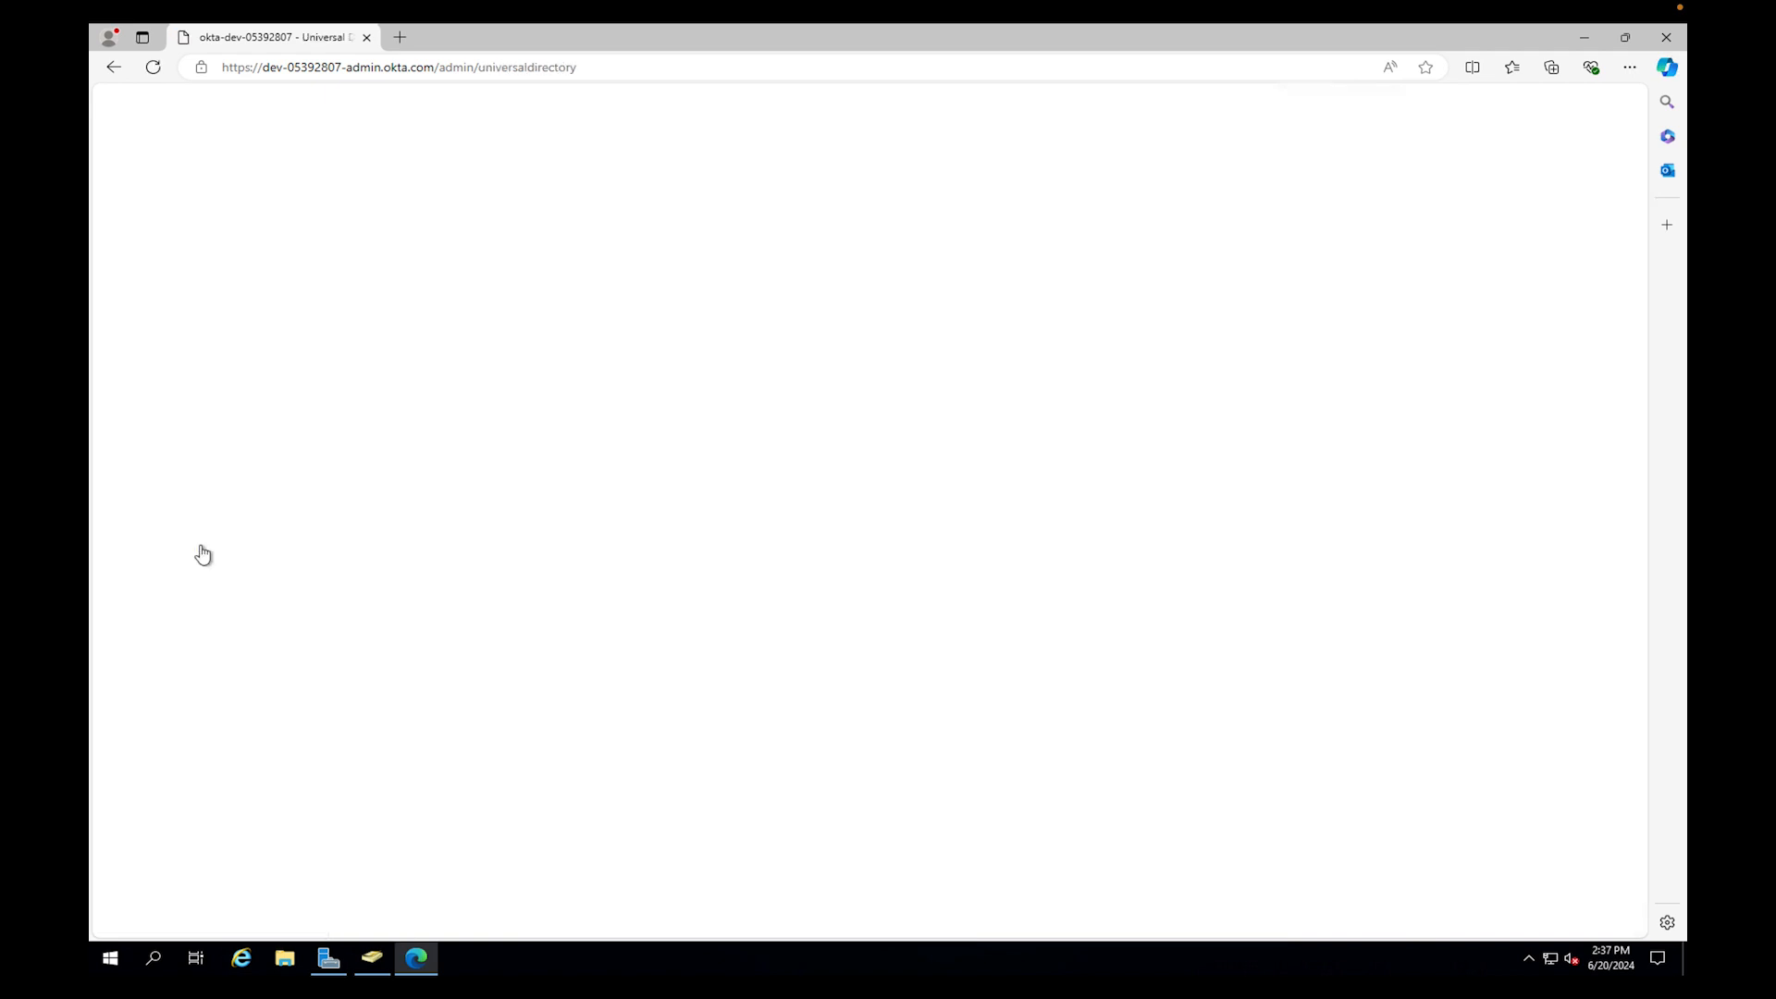
pyautogui.click(204, 407)
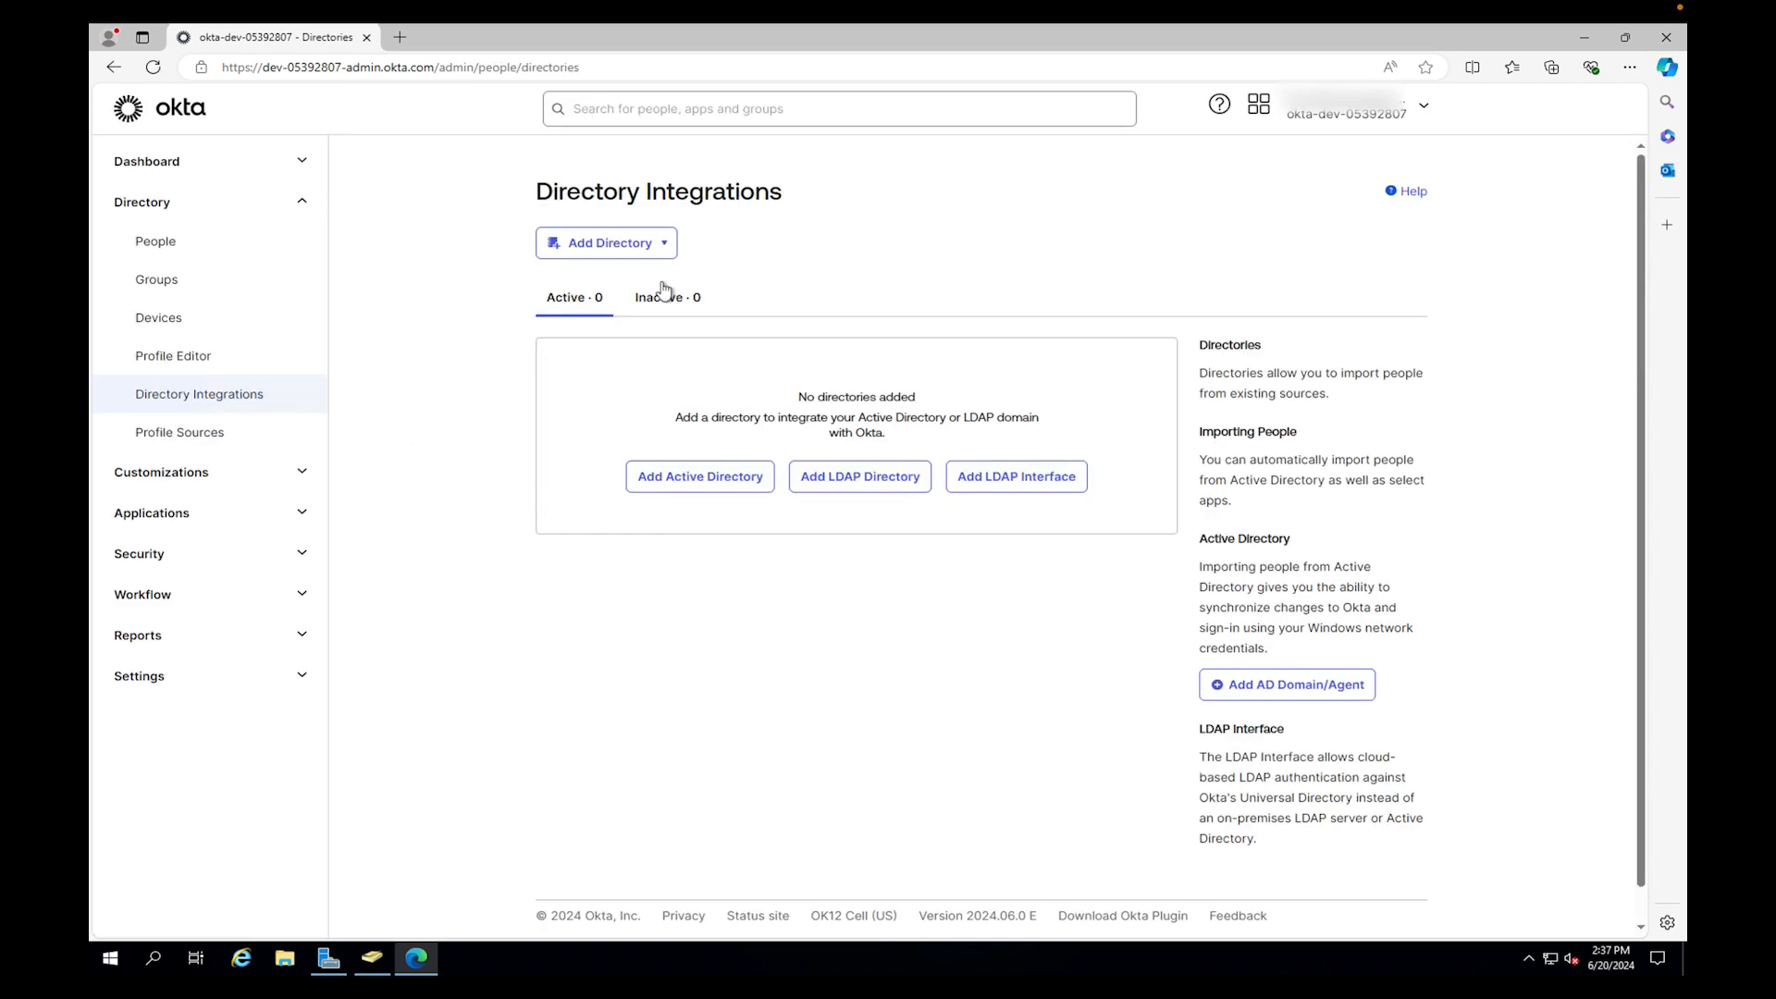
# Add an Active Directory integration and proceed past its installation requirements into the setup wizard.
pyautogui.click(664, 246)
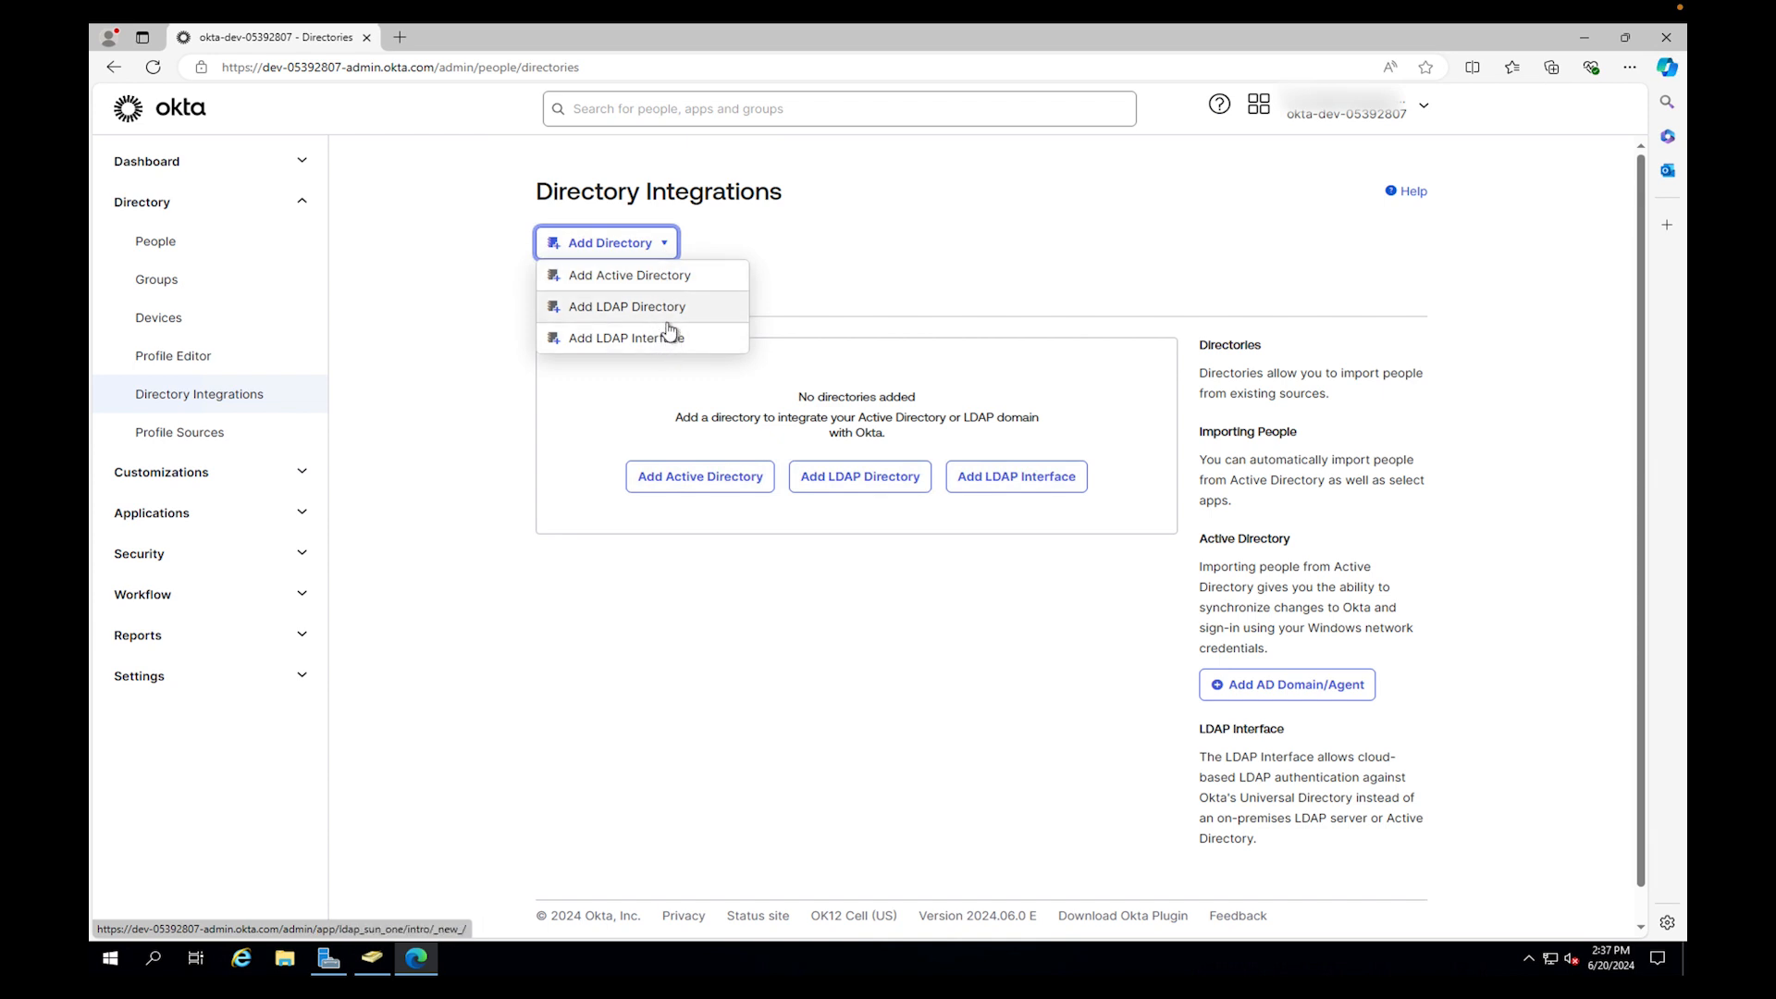
pyautogui.click(966, 274)
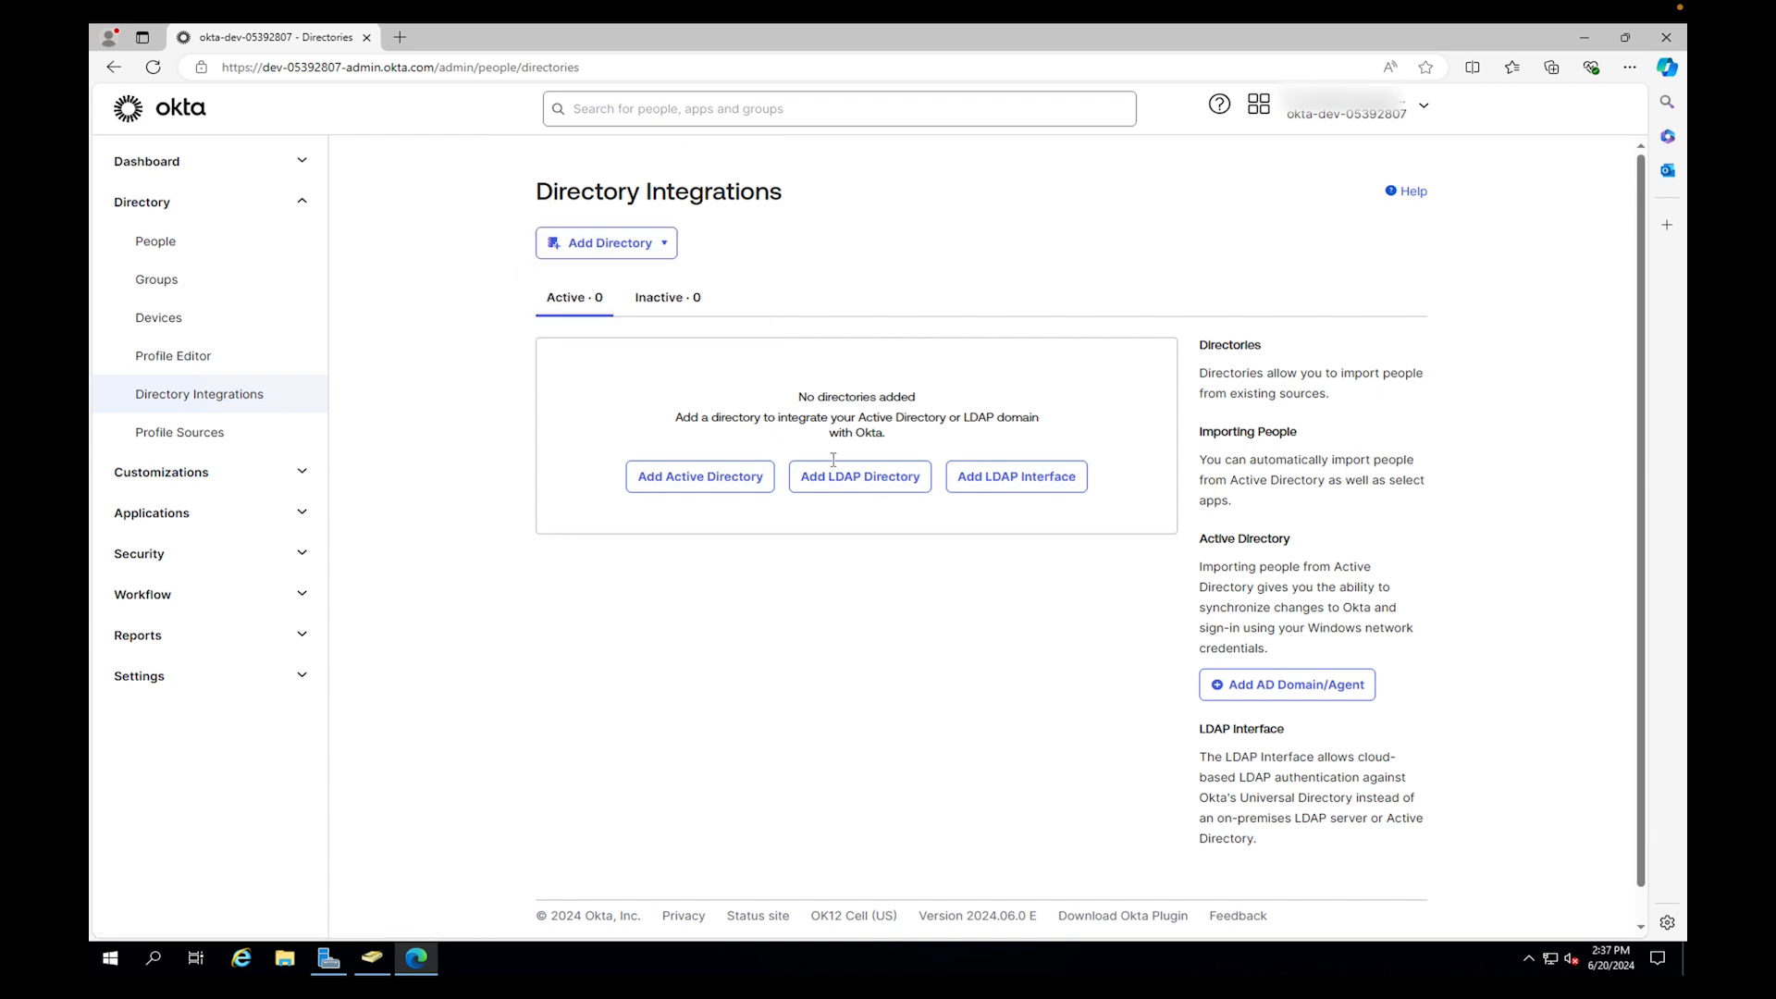
pyautogui.click(670, 242)
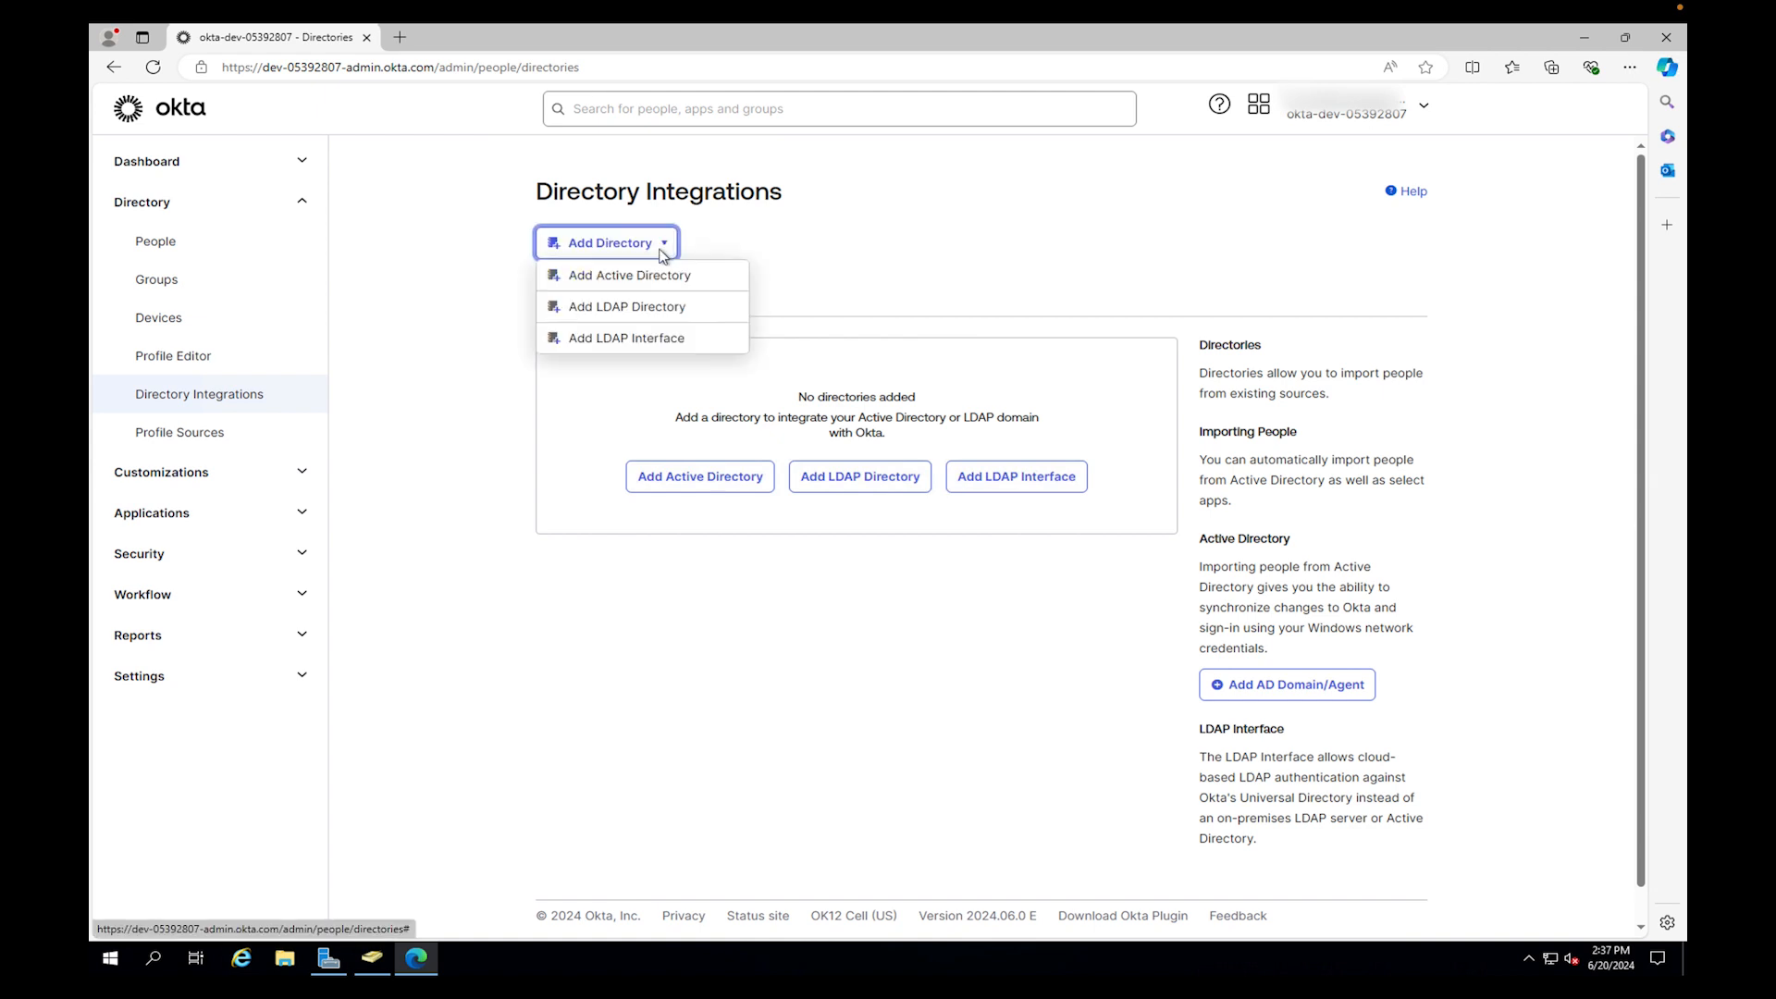
pyautogui.click(619, 278)
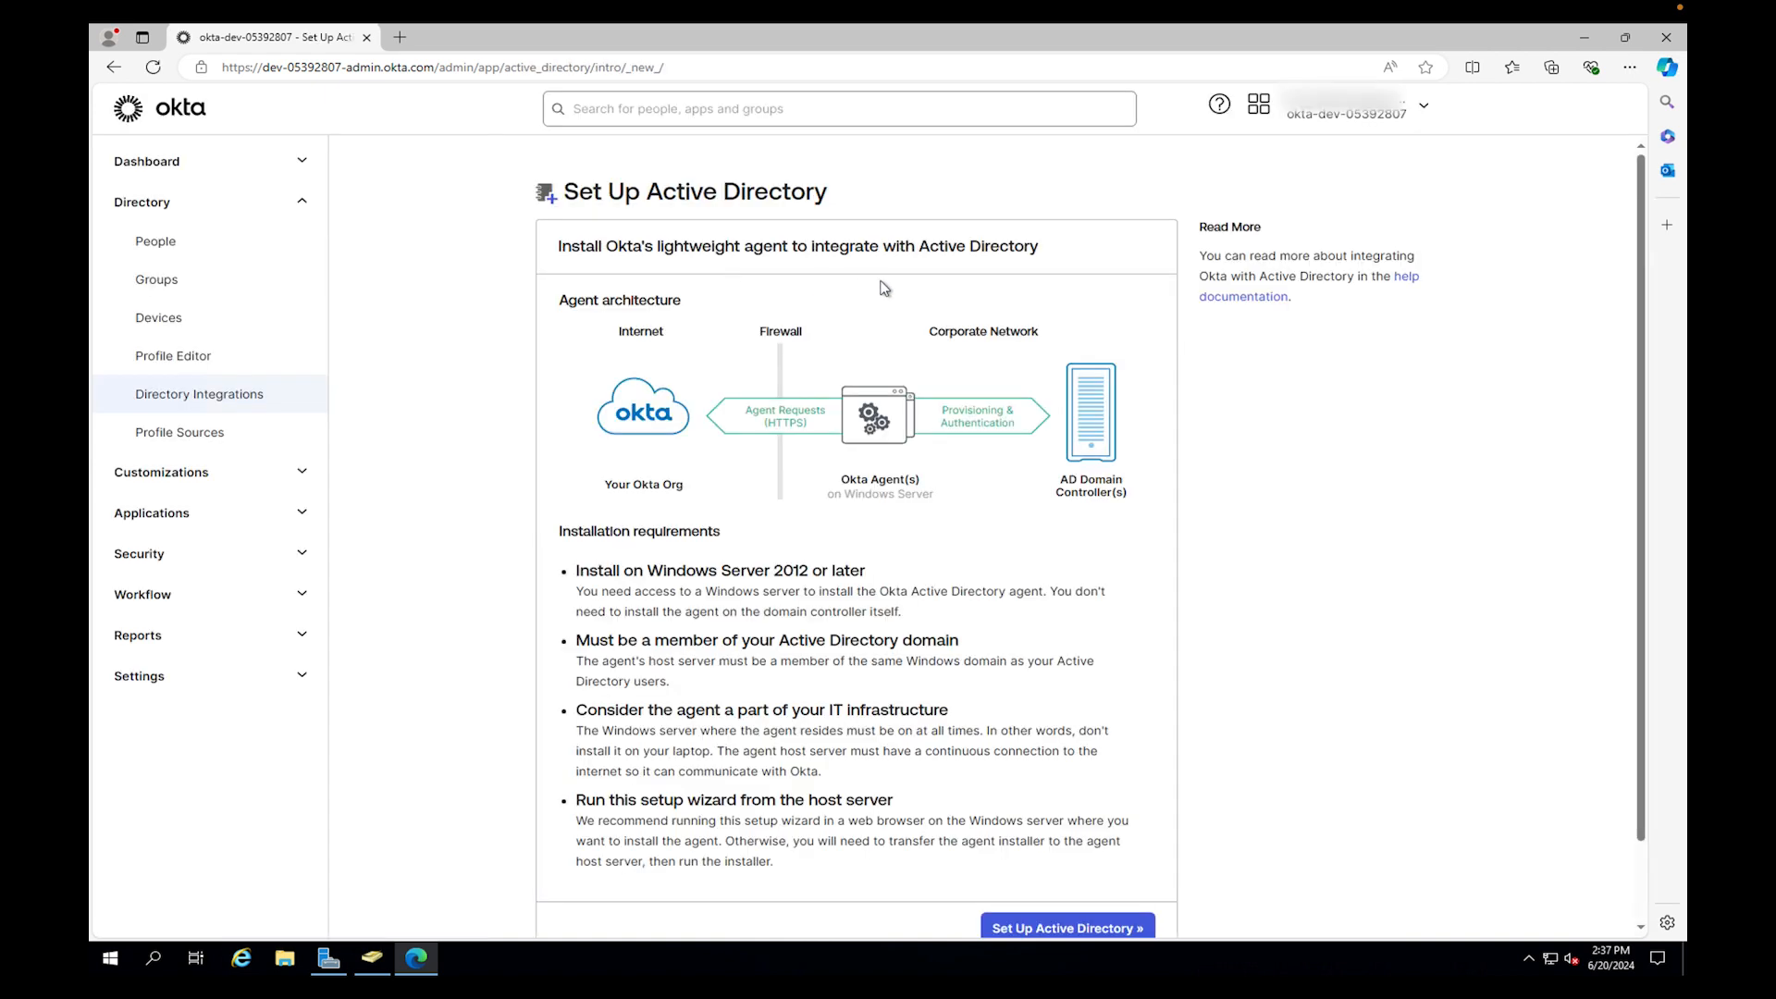
pyautogui.scroll(-2, 715, 489)
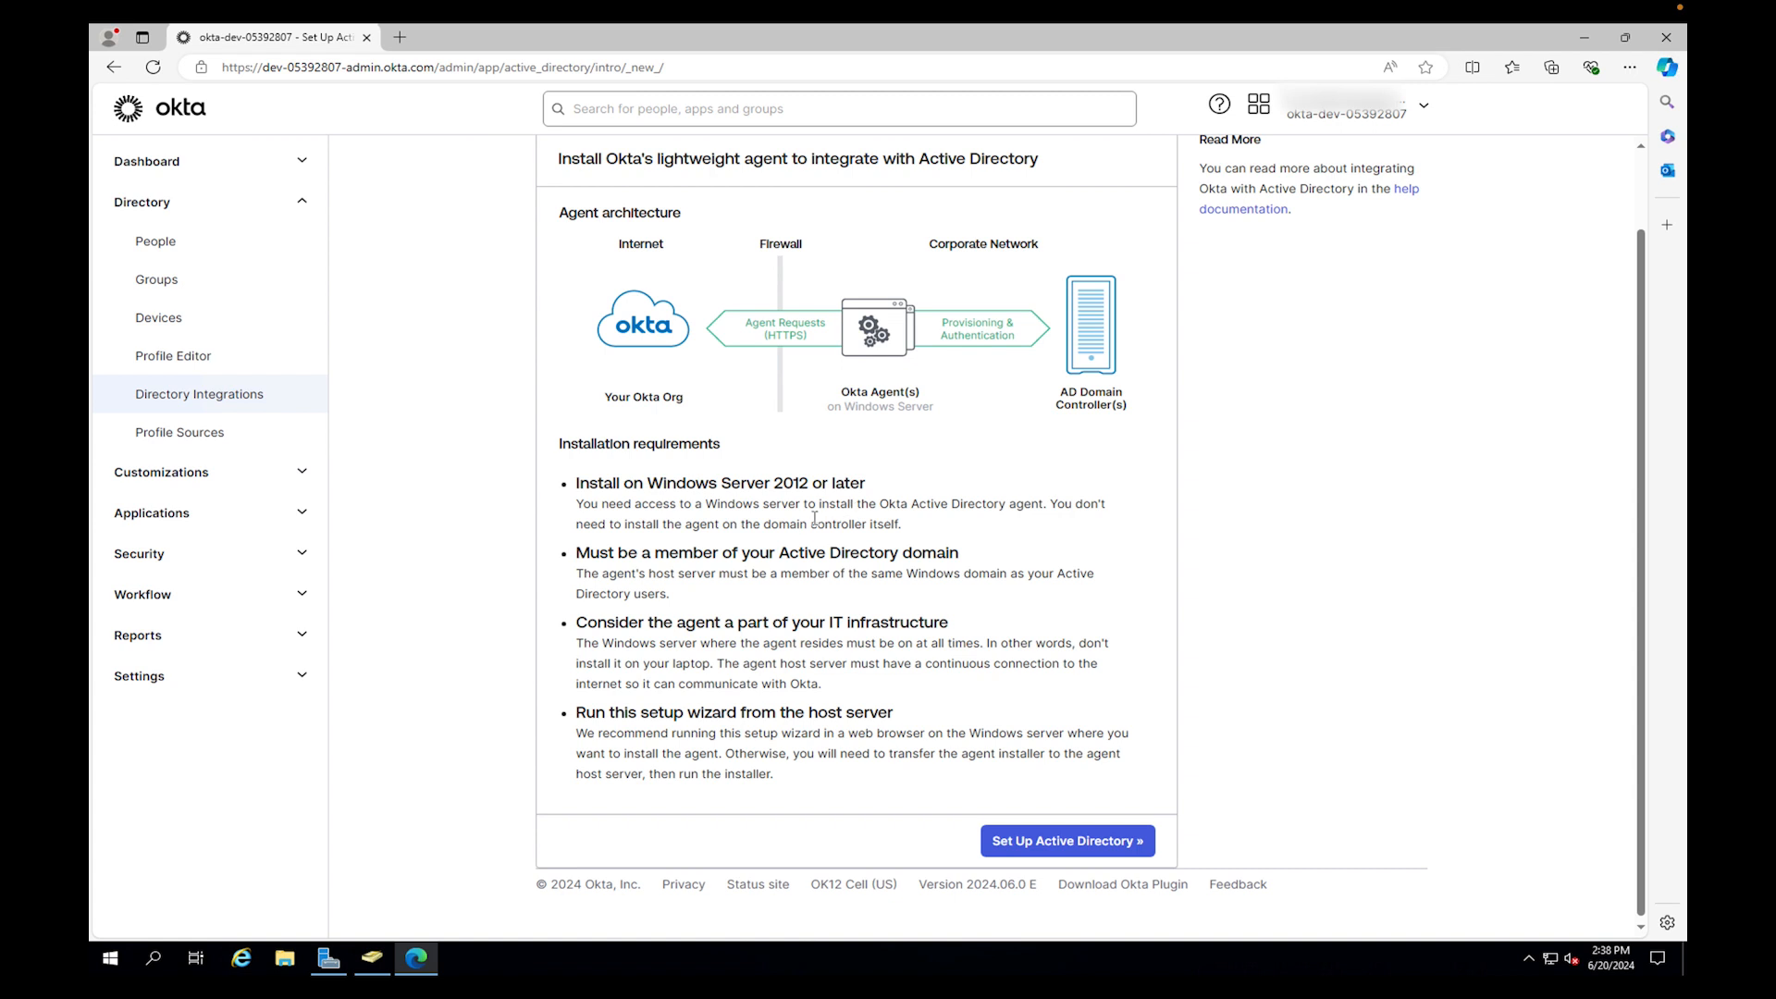
pyautogui.scroll(-1, 817, 523)
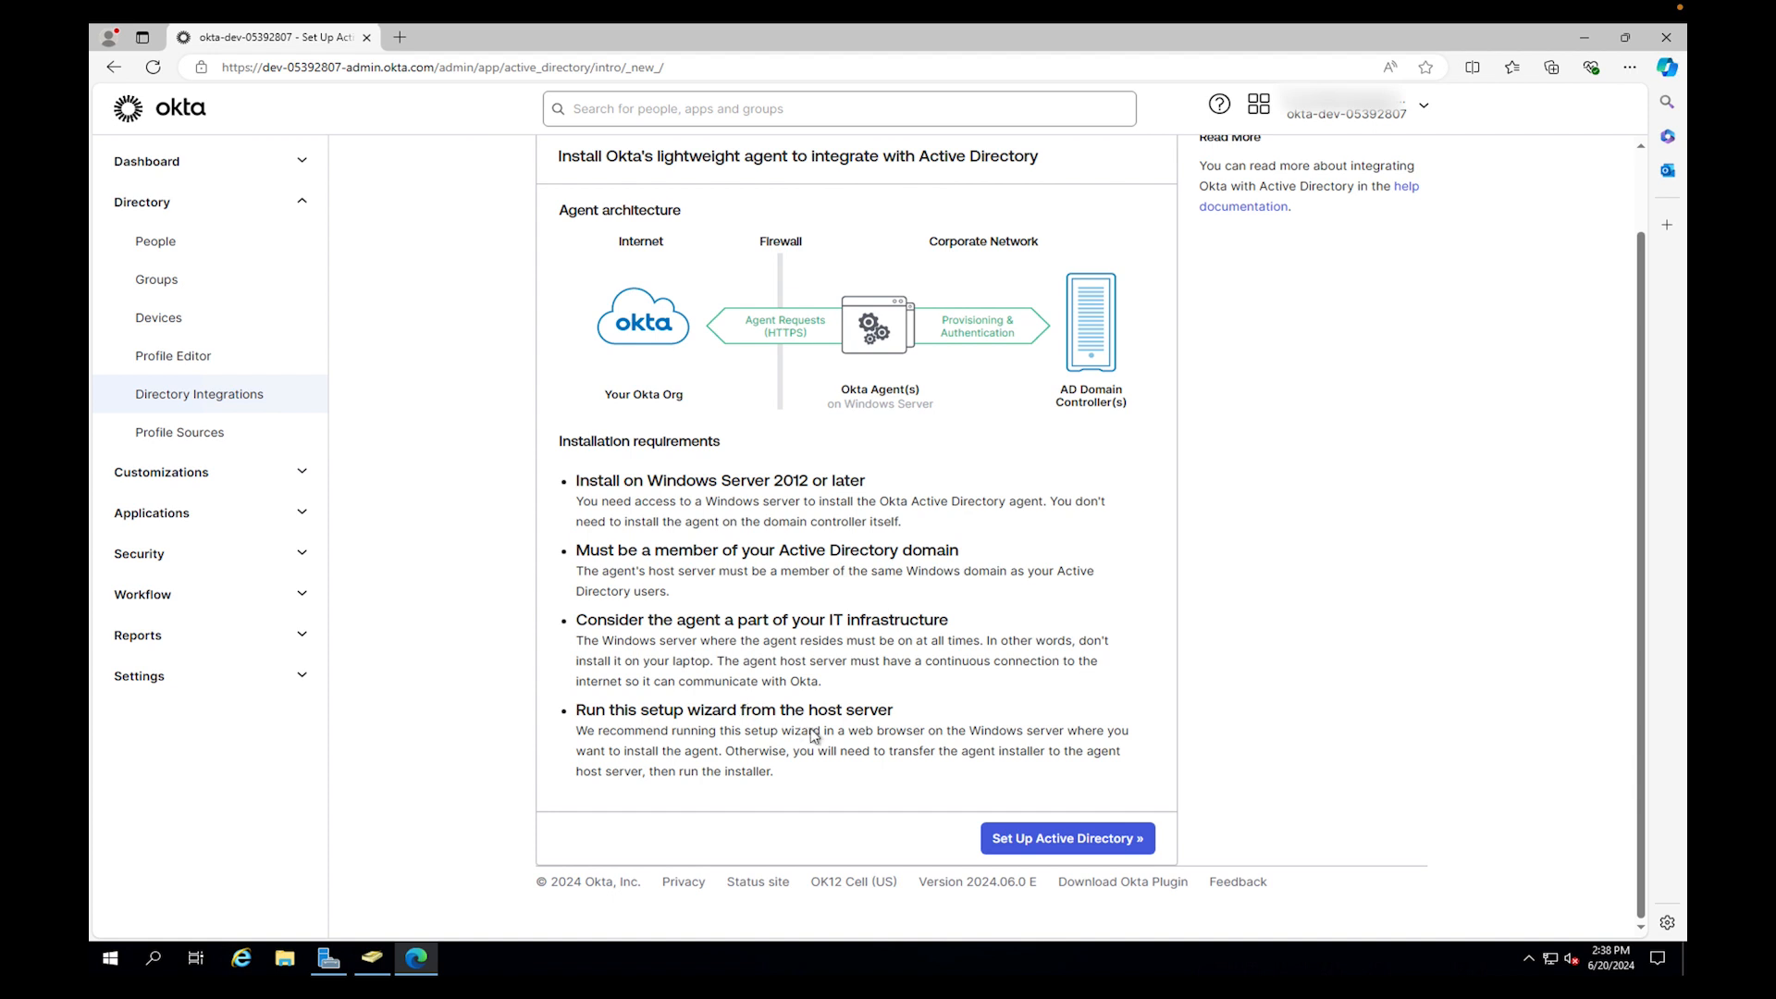
pyautogui.click(1050, 841)
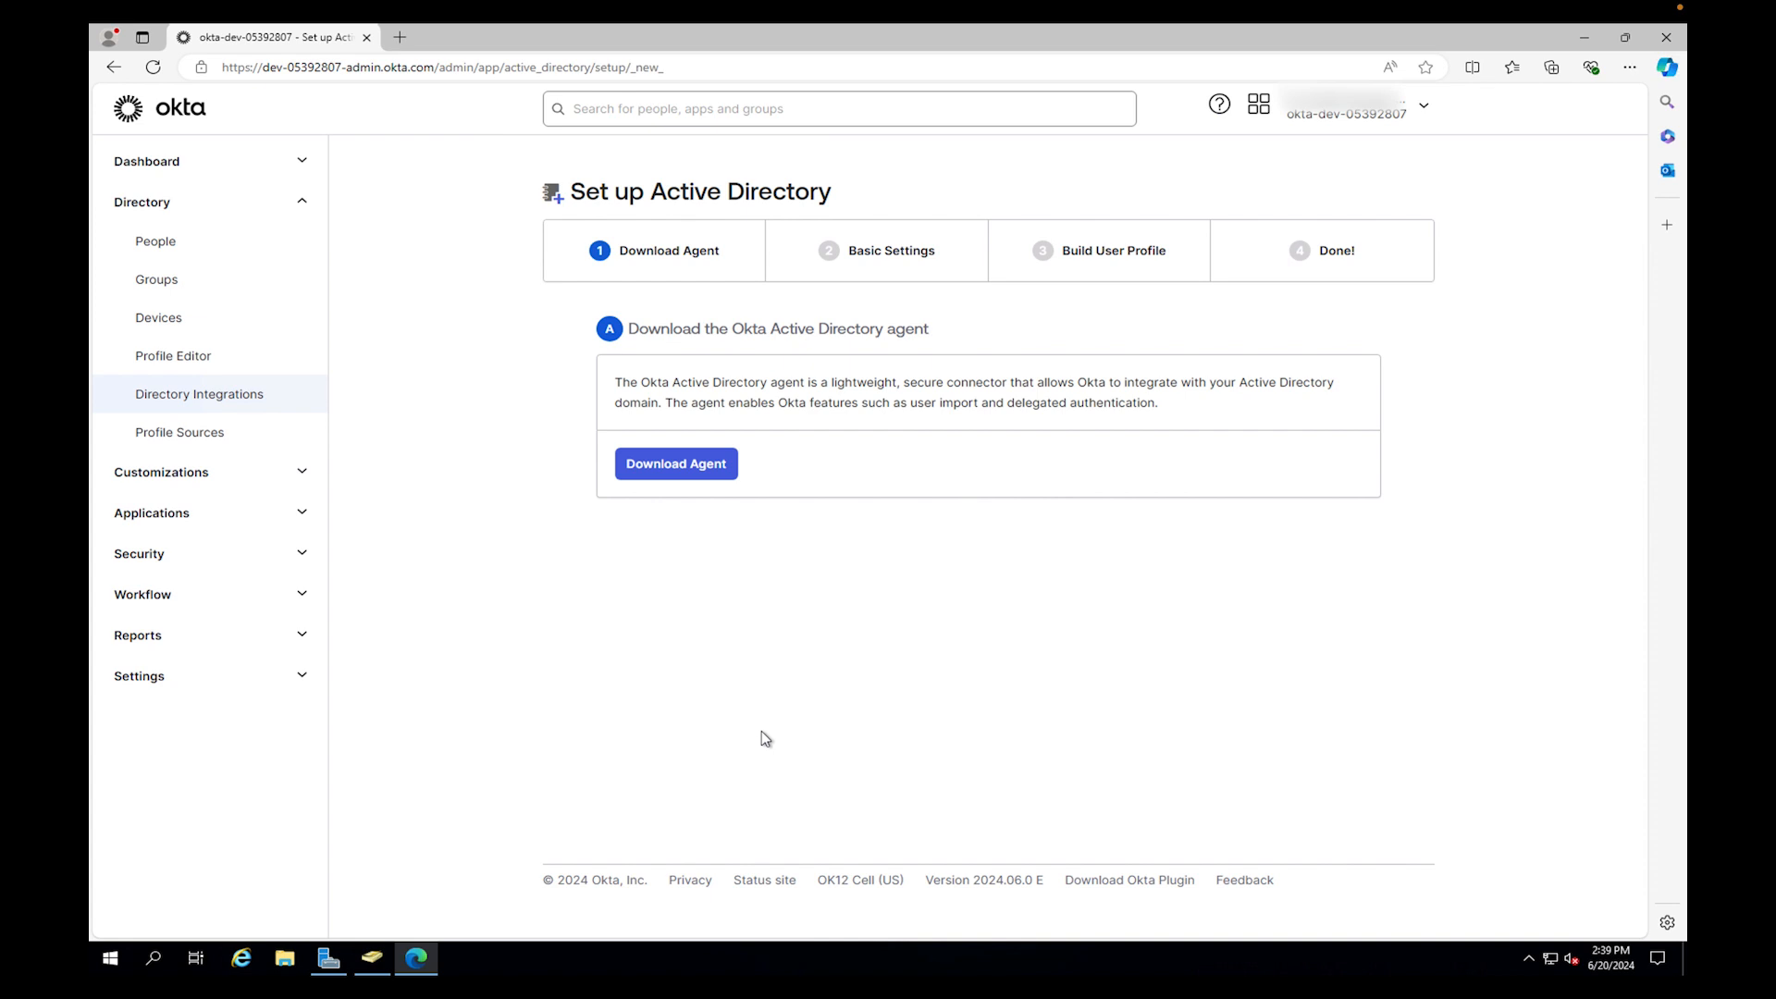
# Download the Okta Active Directory agent and launch the installer OktaADAgentSetup-3.17.0-850-40493ad.exe.
pyautogui.click(678, 466)
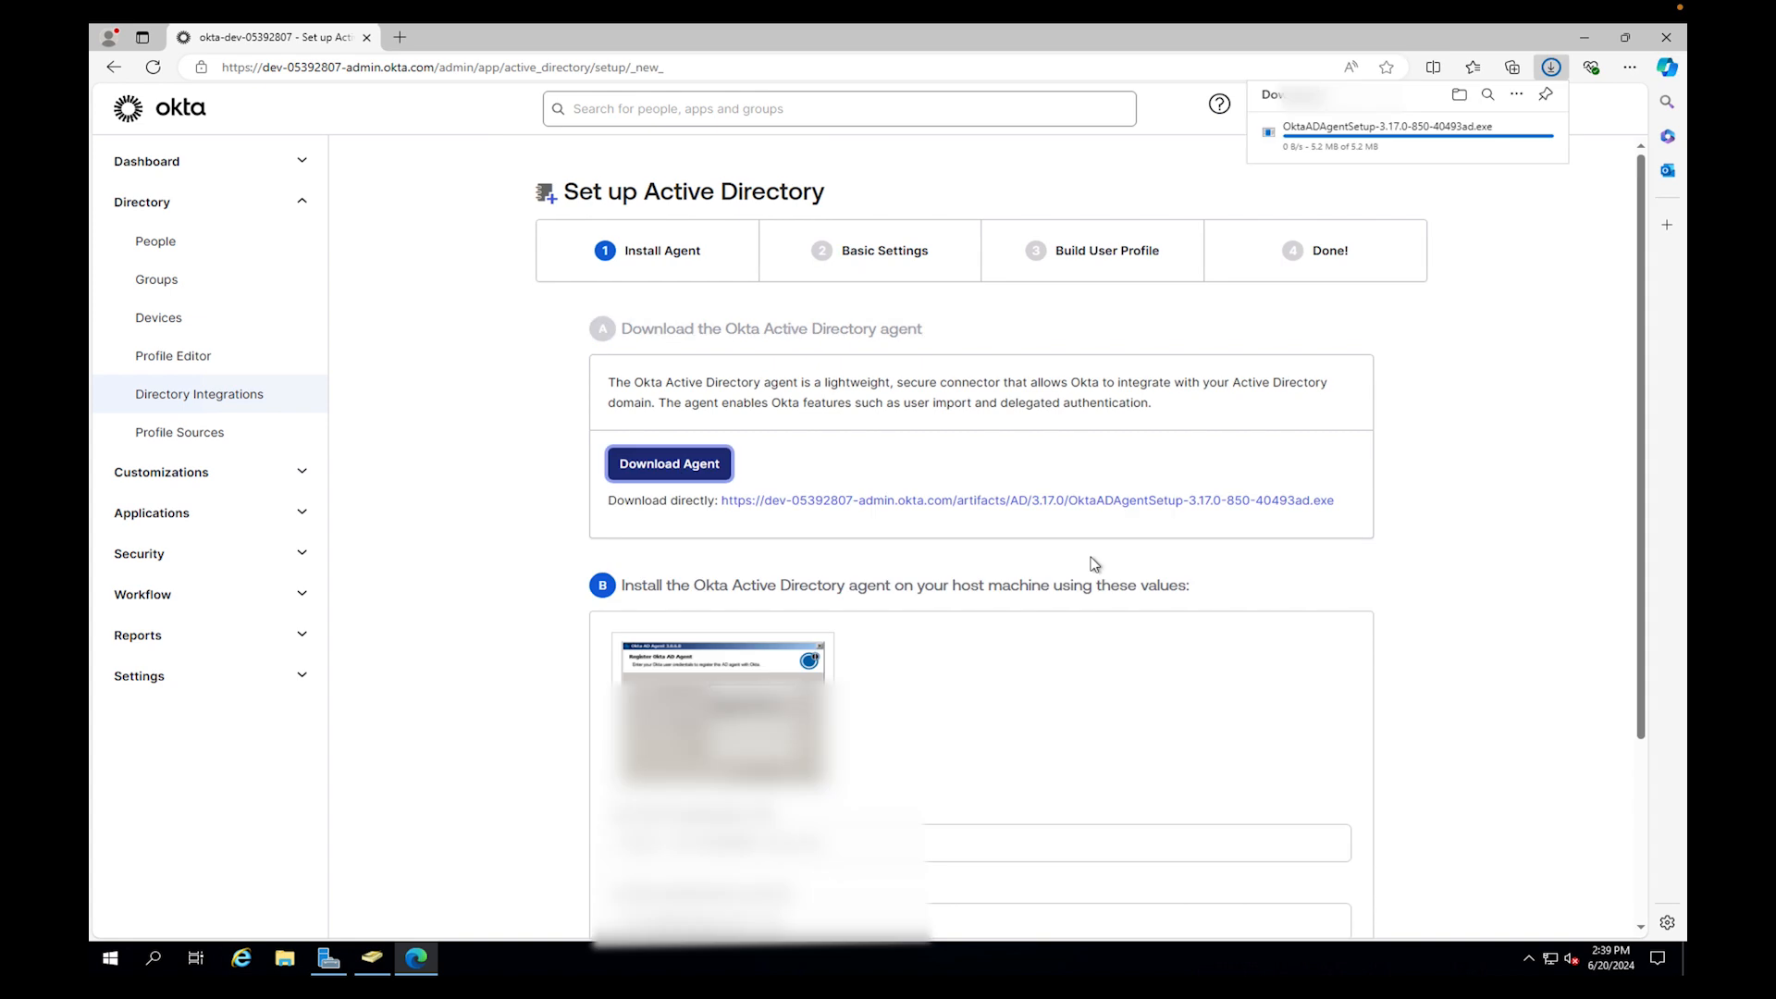
pyautogui.scroll(-2, 1301, 564)
pyautogui.scroll(-2, 1305, 566)
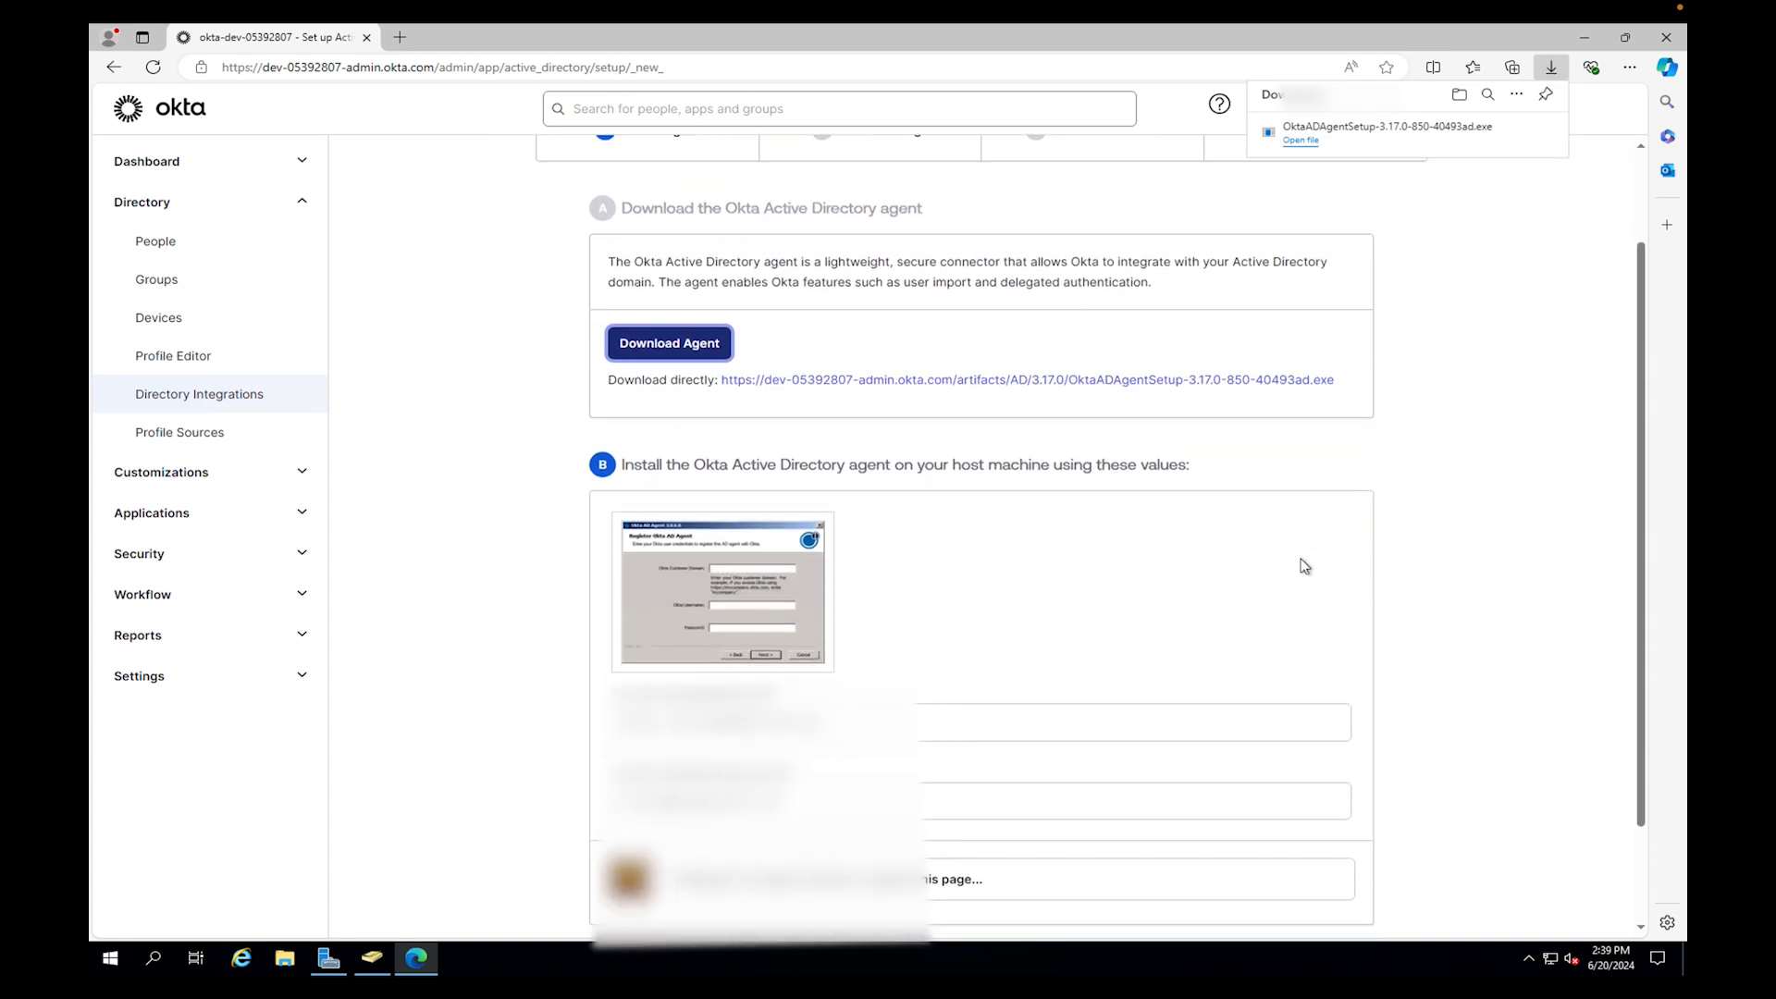
pyautogui.scroll(-1, 1304, 567)
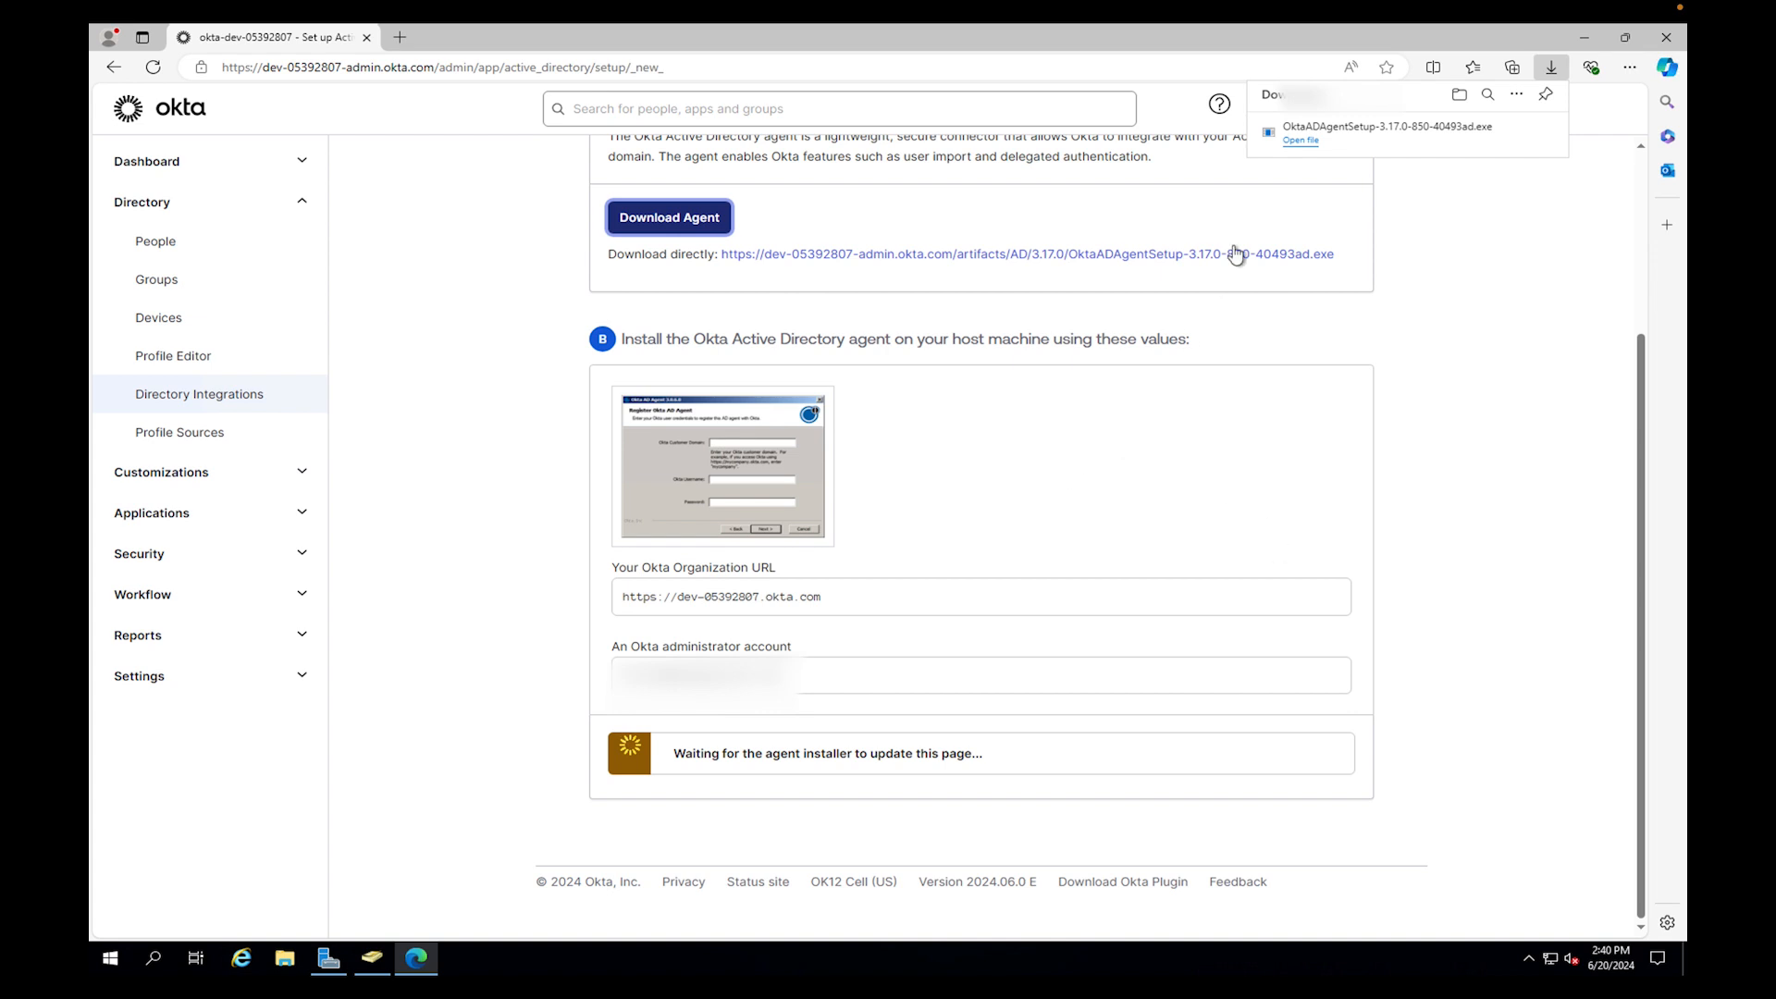
pyautogui.click(1304, 141)
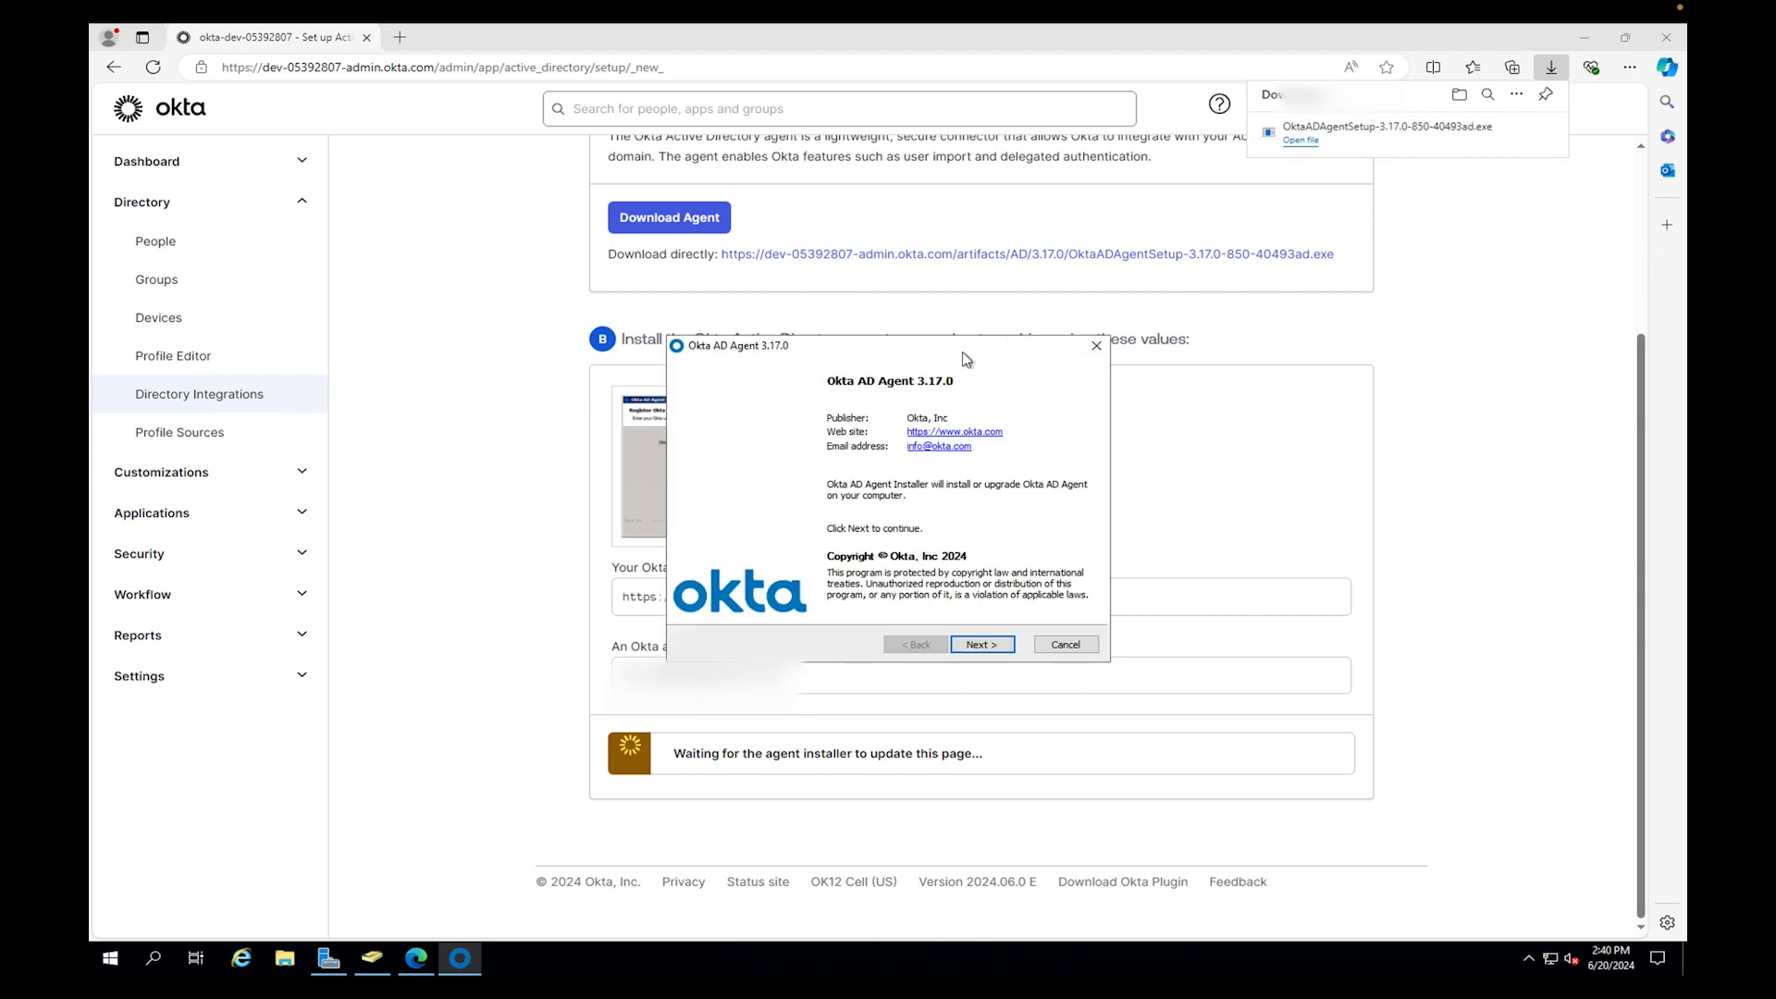
# Install the agent in C:\Program Files (x86)\Okta\Okta AD Agent and accept cloudscholars.com as the domain to manage.
pyautogui.moveTo(967, 359); pyautogui.dragTo(1156, 577)
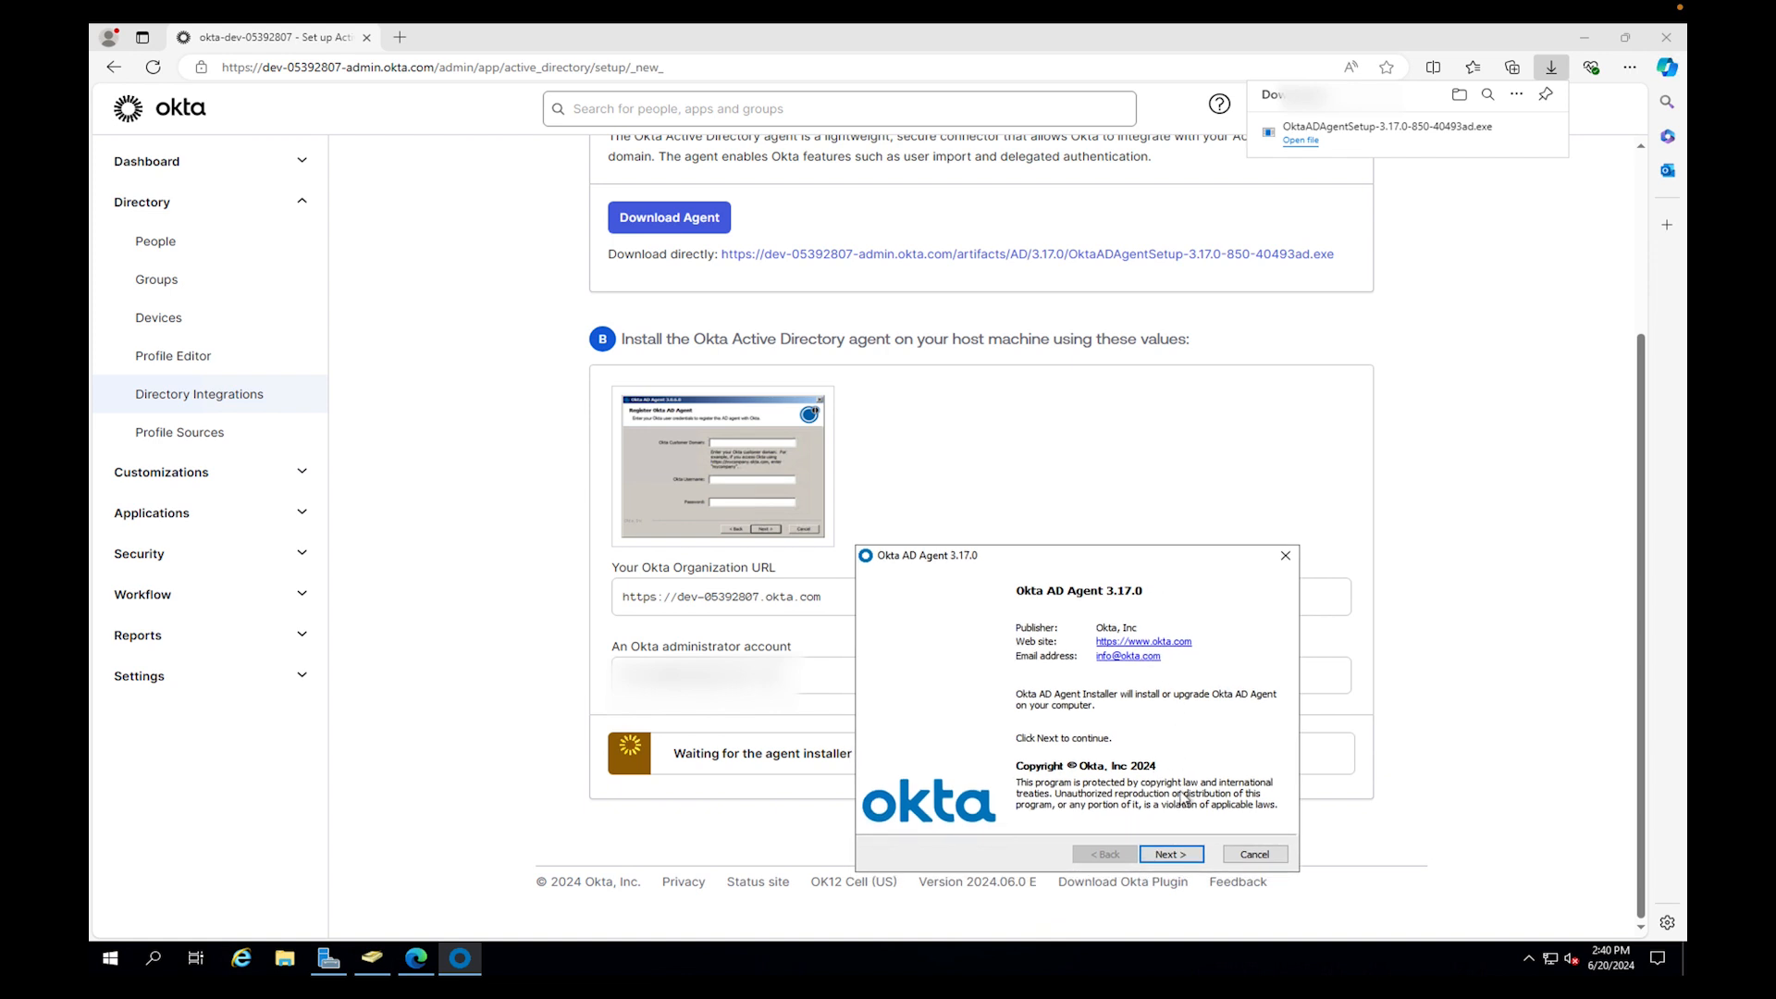
pyautogui.click(1168, 854)
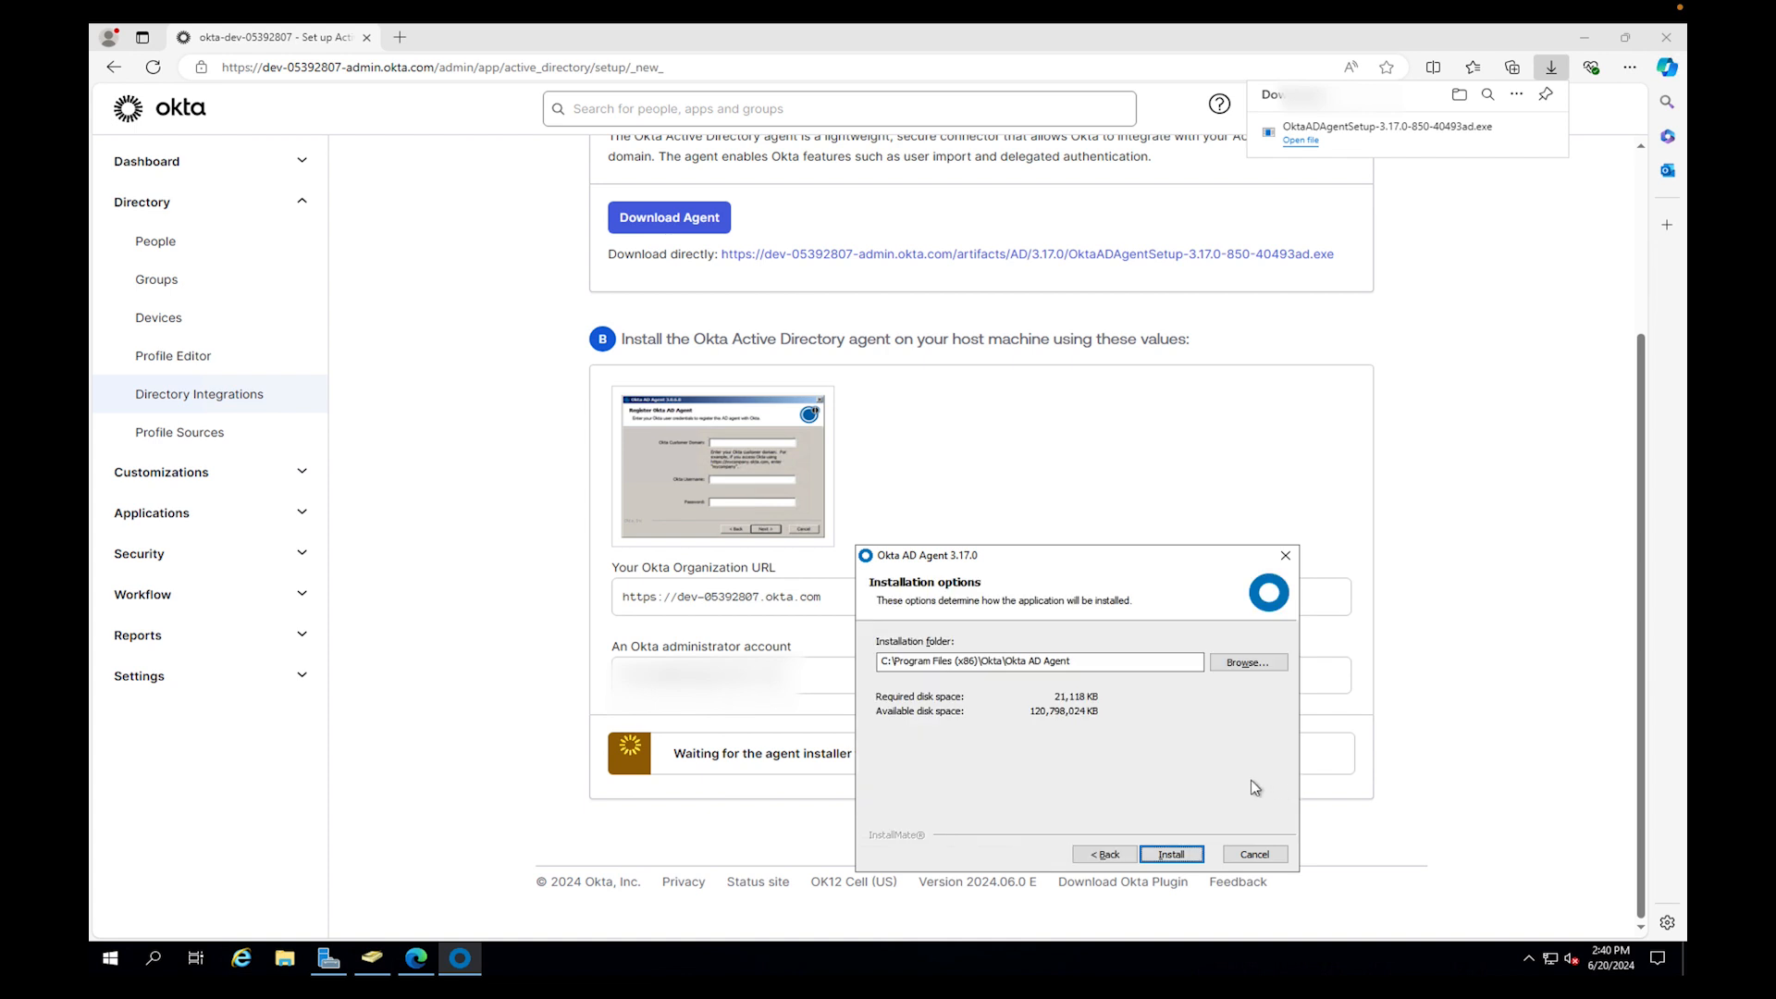
pyautogui.press('Return')
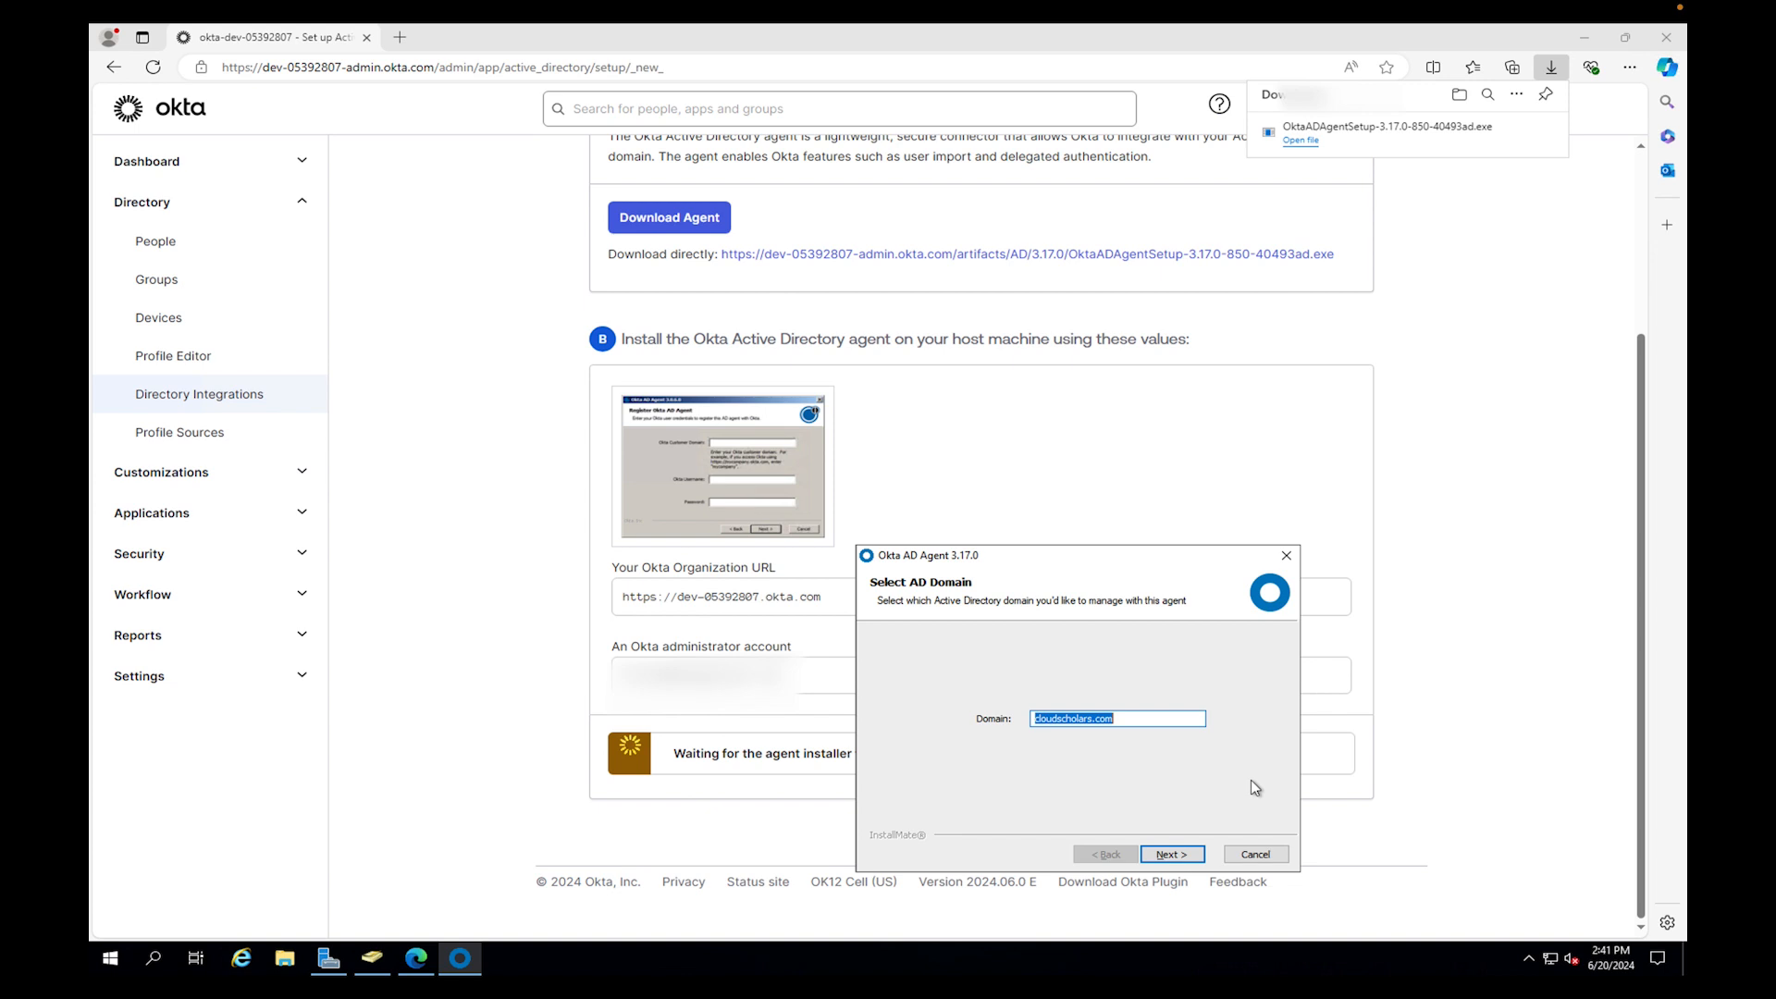
pyautogui.press('Return')
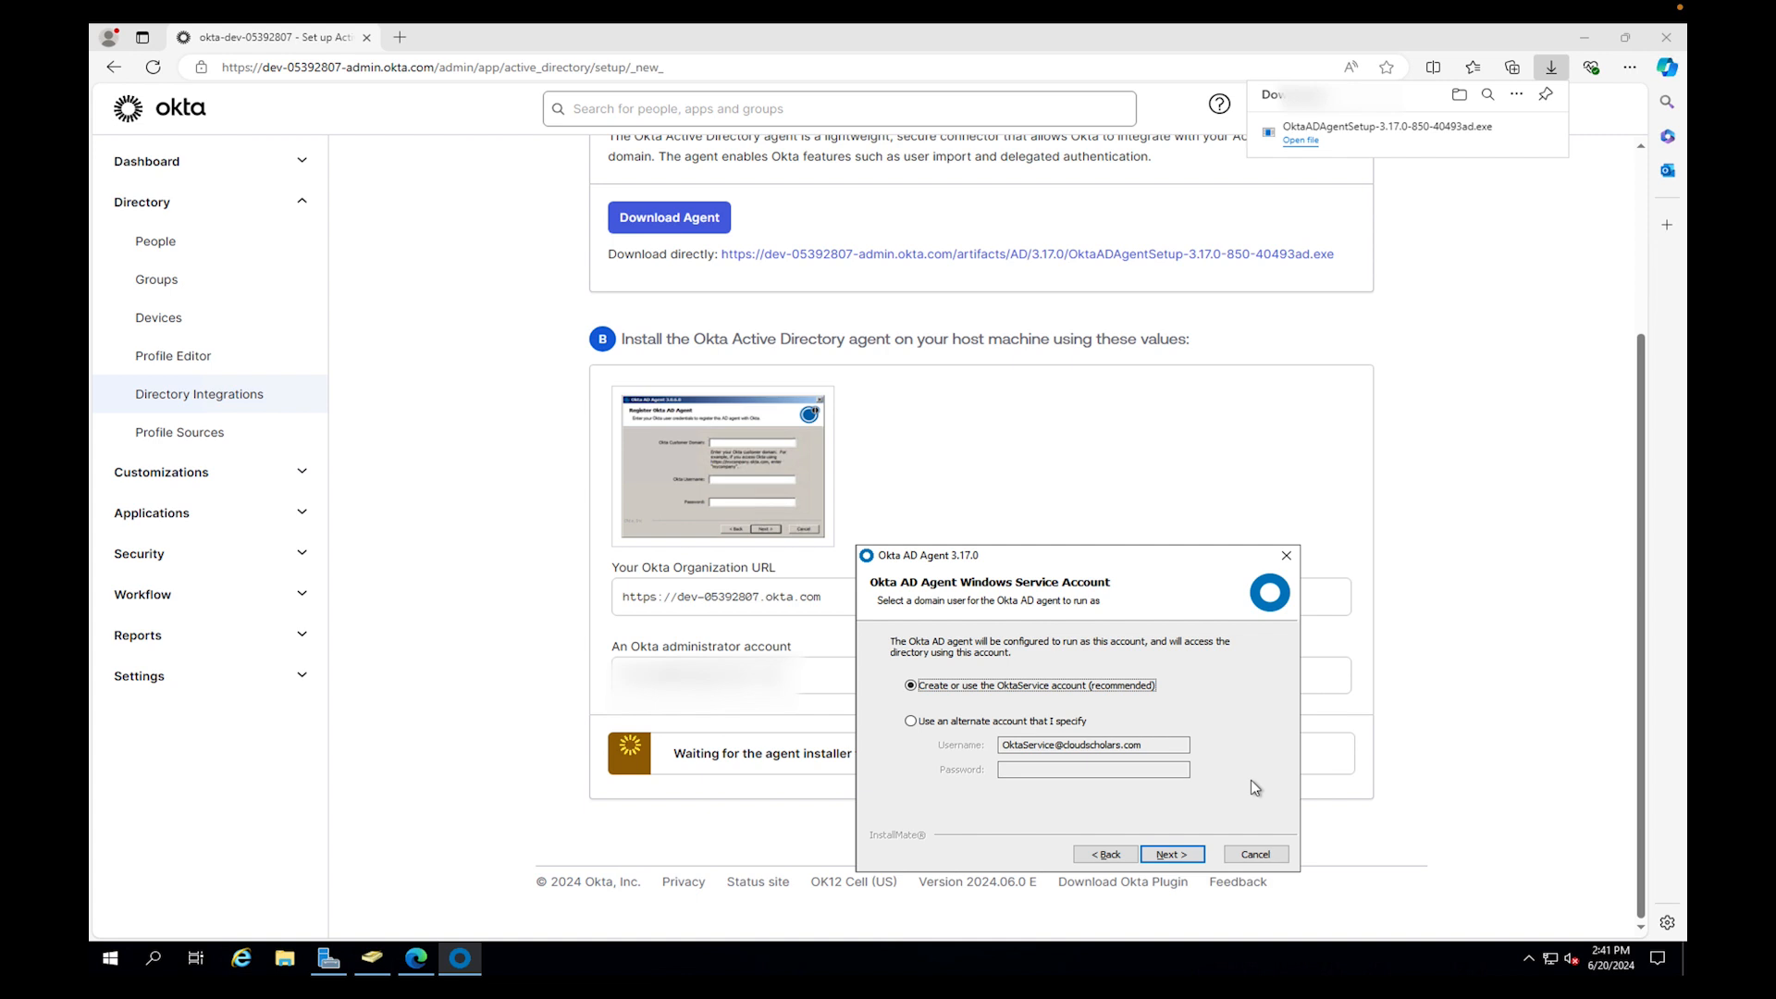
# Keep the recommended option to create or use the OktaService account for running the agent.
pyautogui.press('Tab')
pyautogui.press('Tab')
pyautogui.press('Tab')
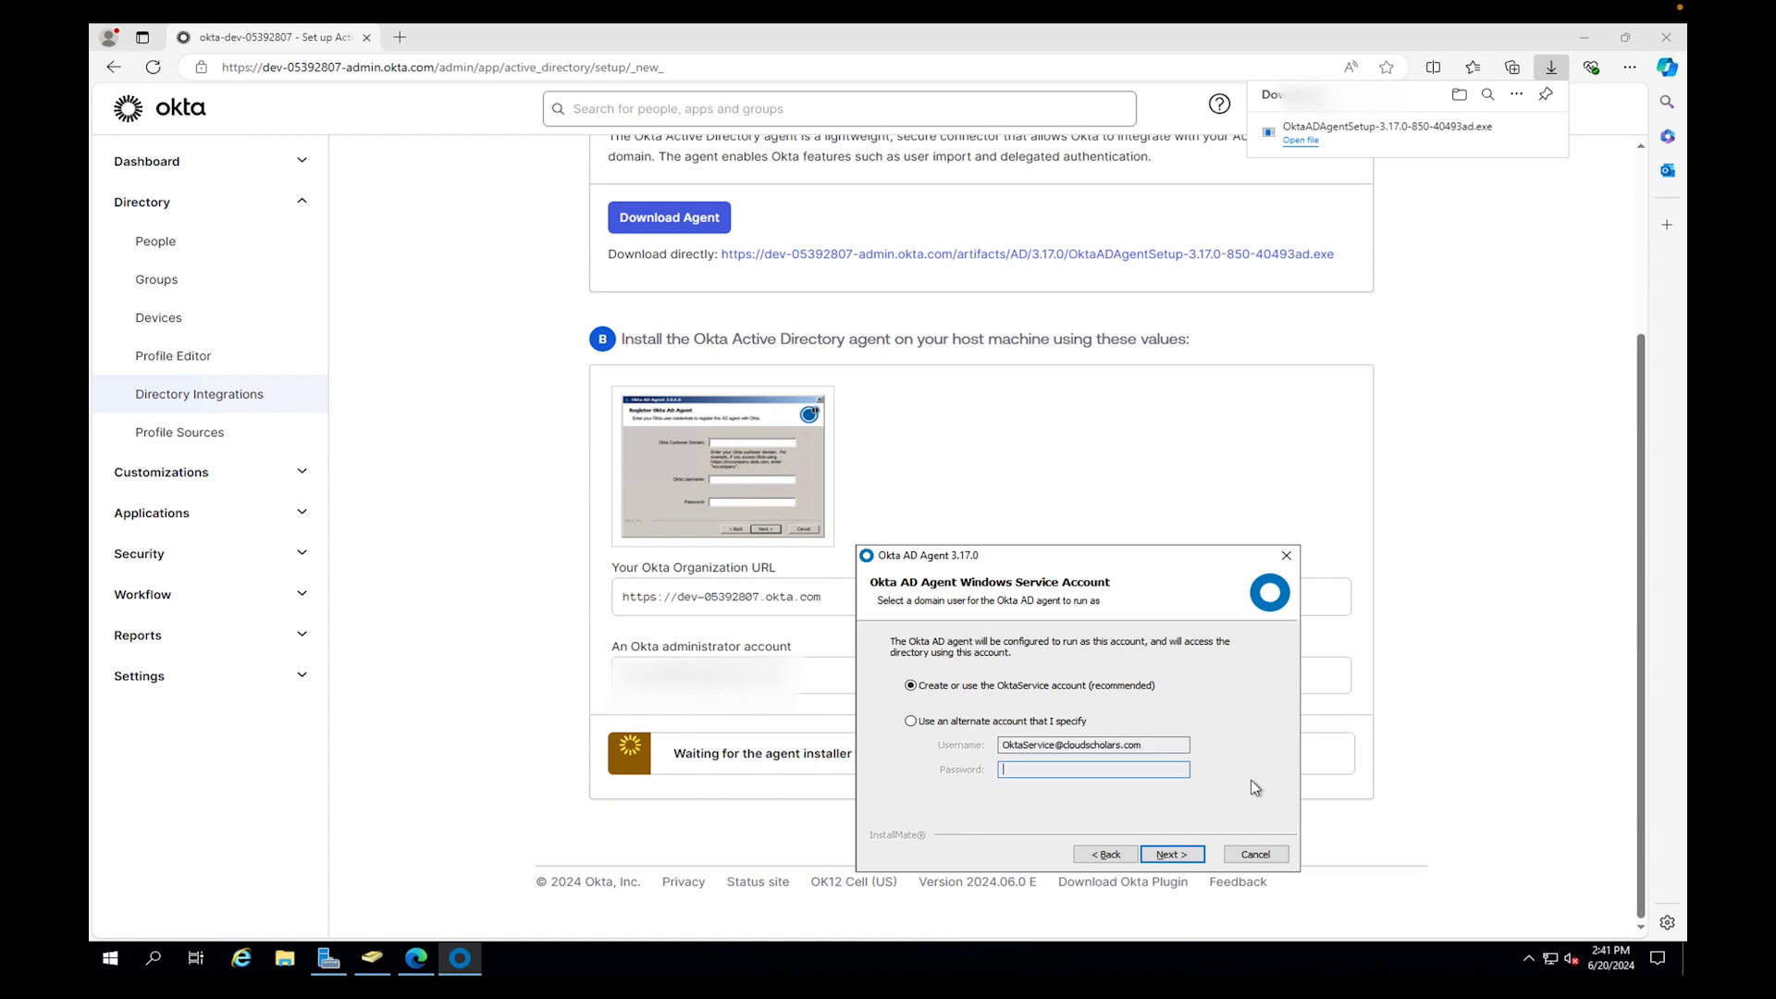
pyautogui.press('Return')
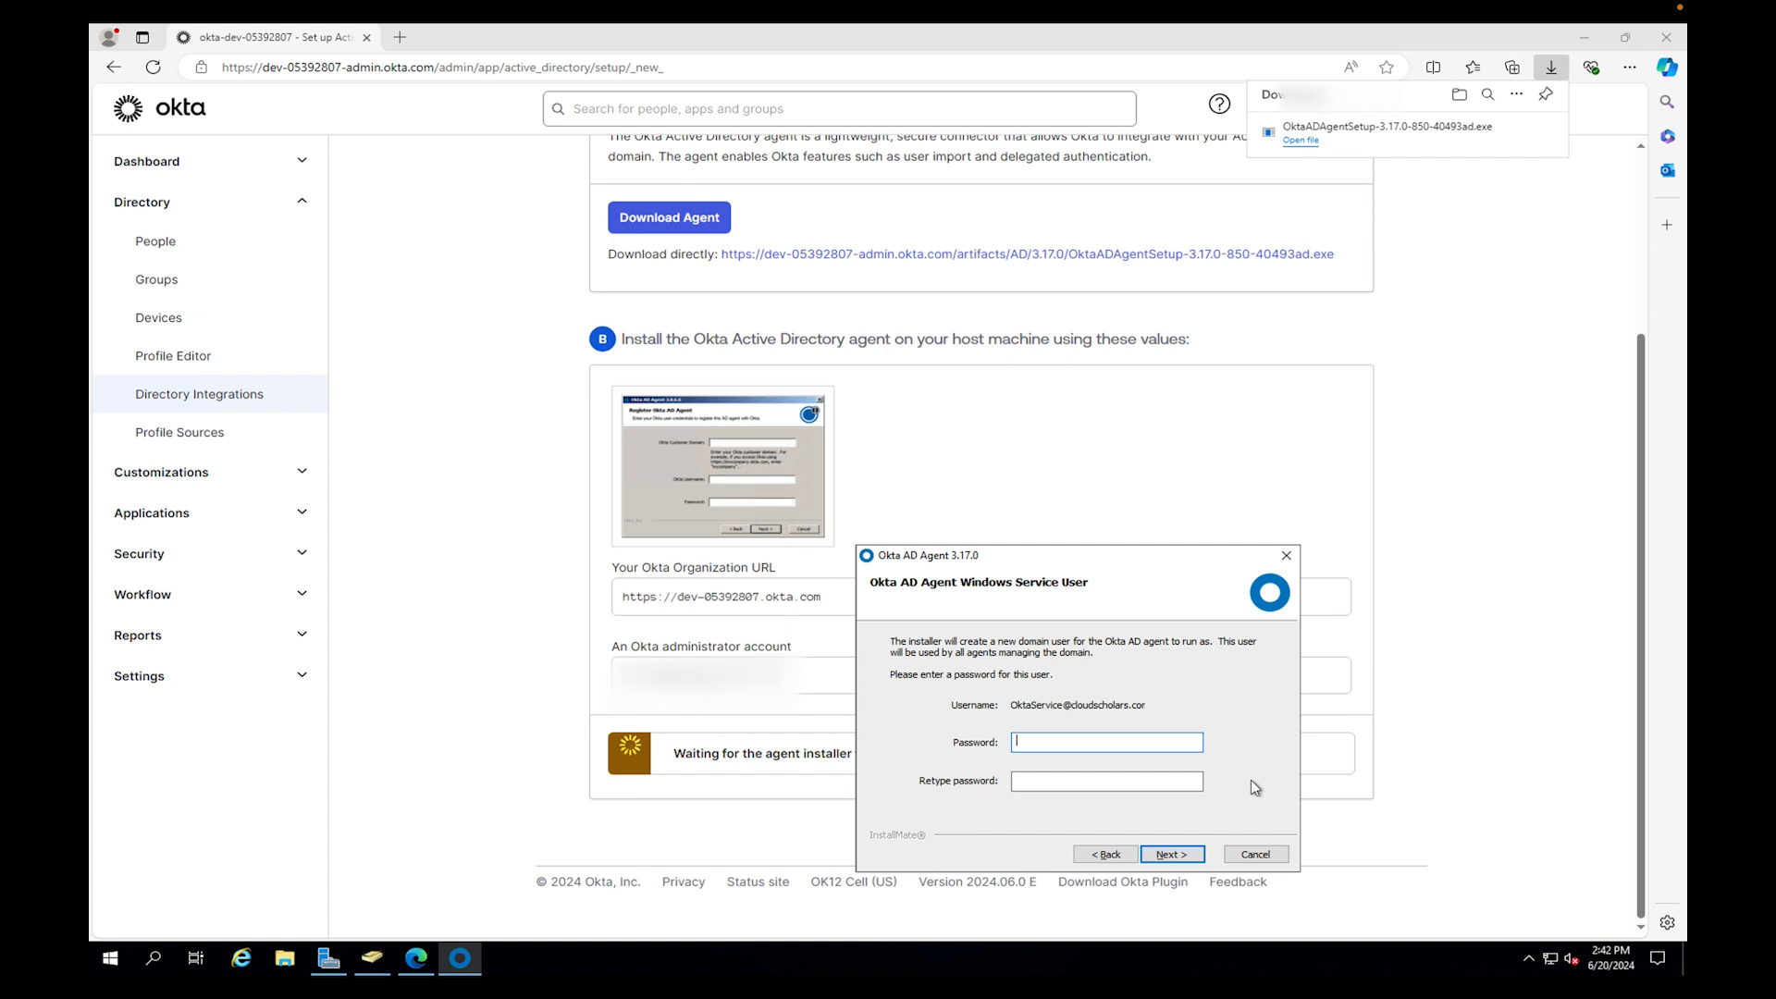
# Enter and retype the password for the agent's Windows service user and submit it, keeping the installation running.
pyautogui.write('****************')
pyautogui.press('Return')
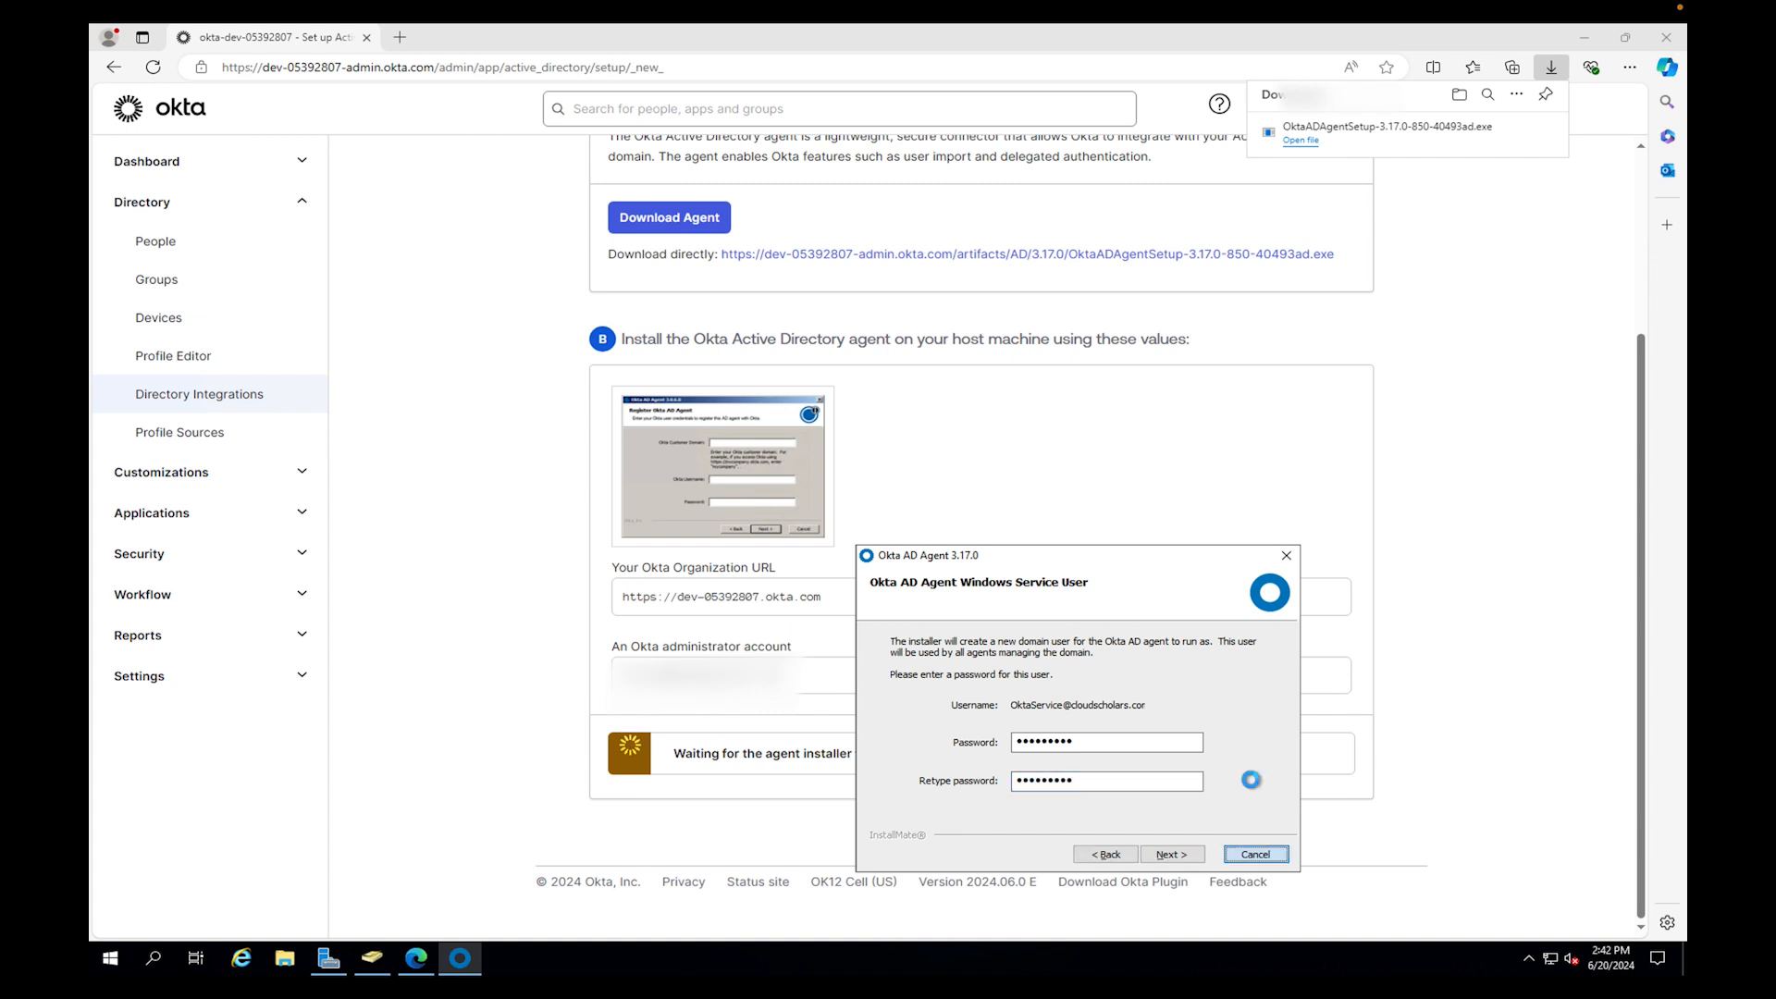
pyautogui.press('Escape')
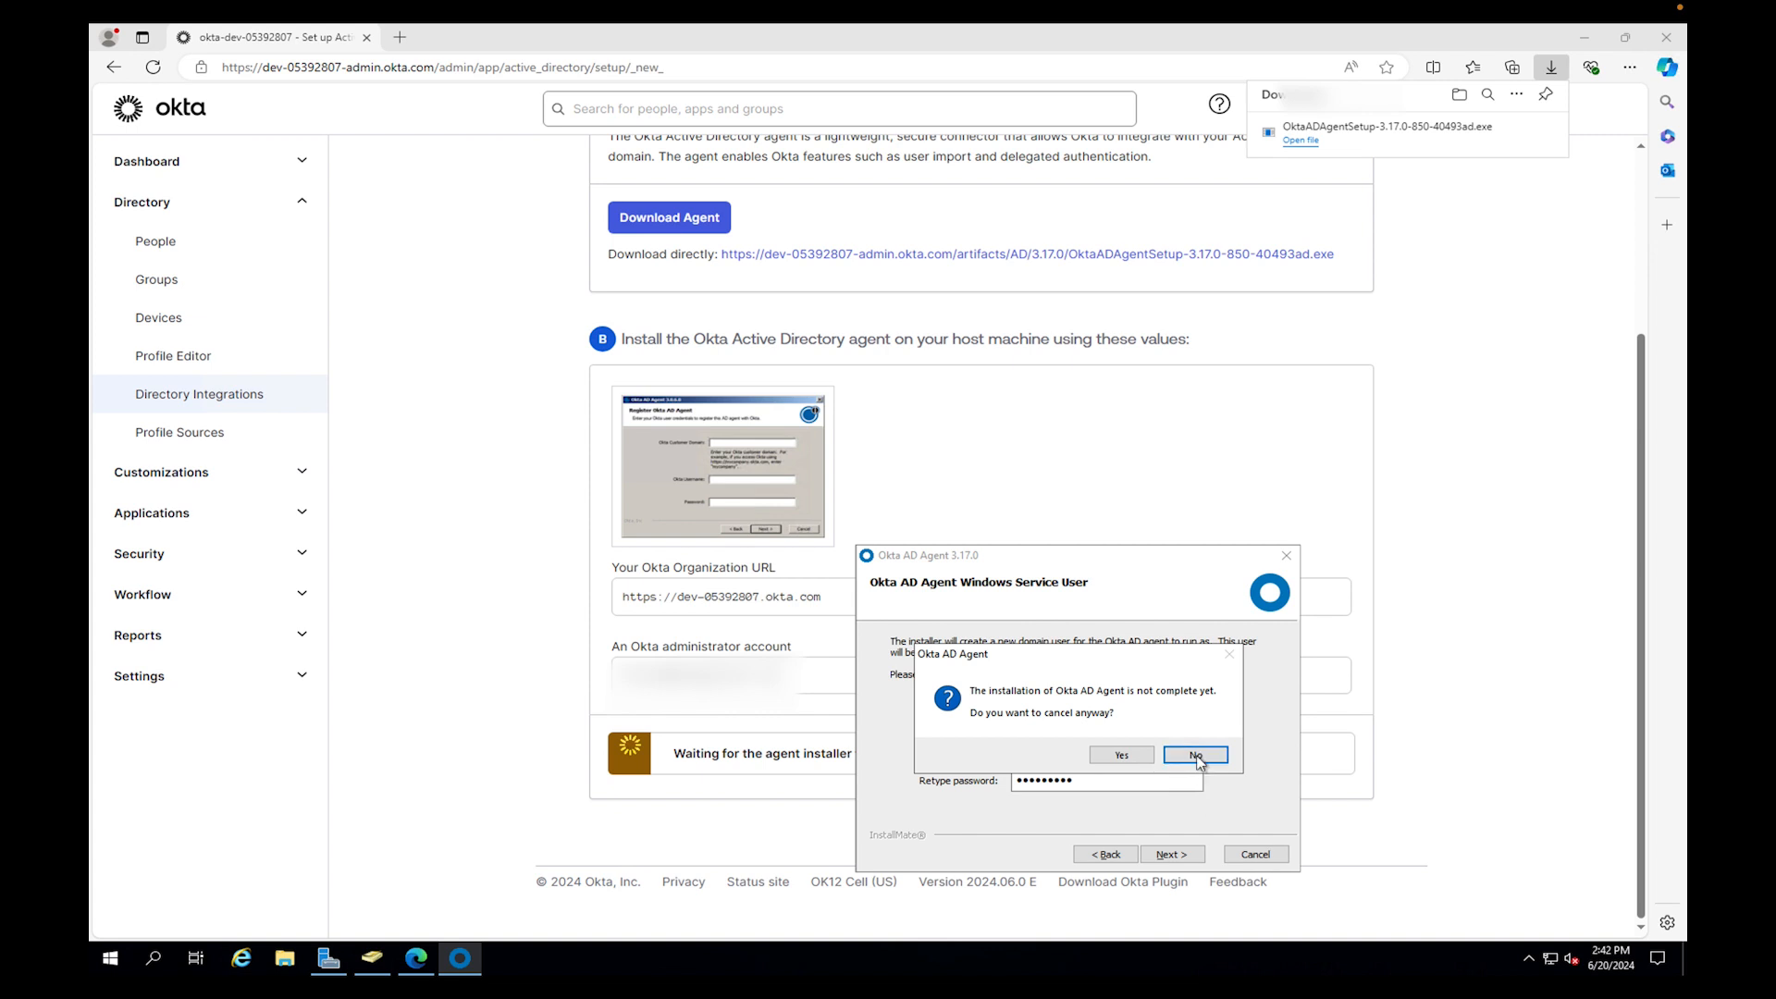
pyautogui.press('Return')
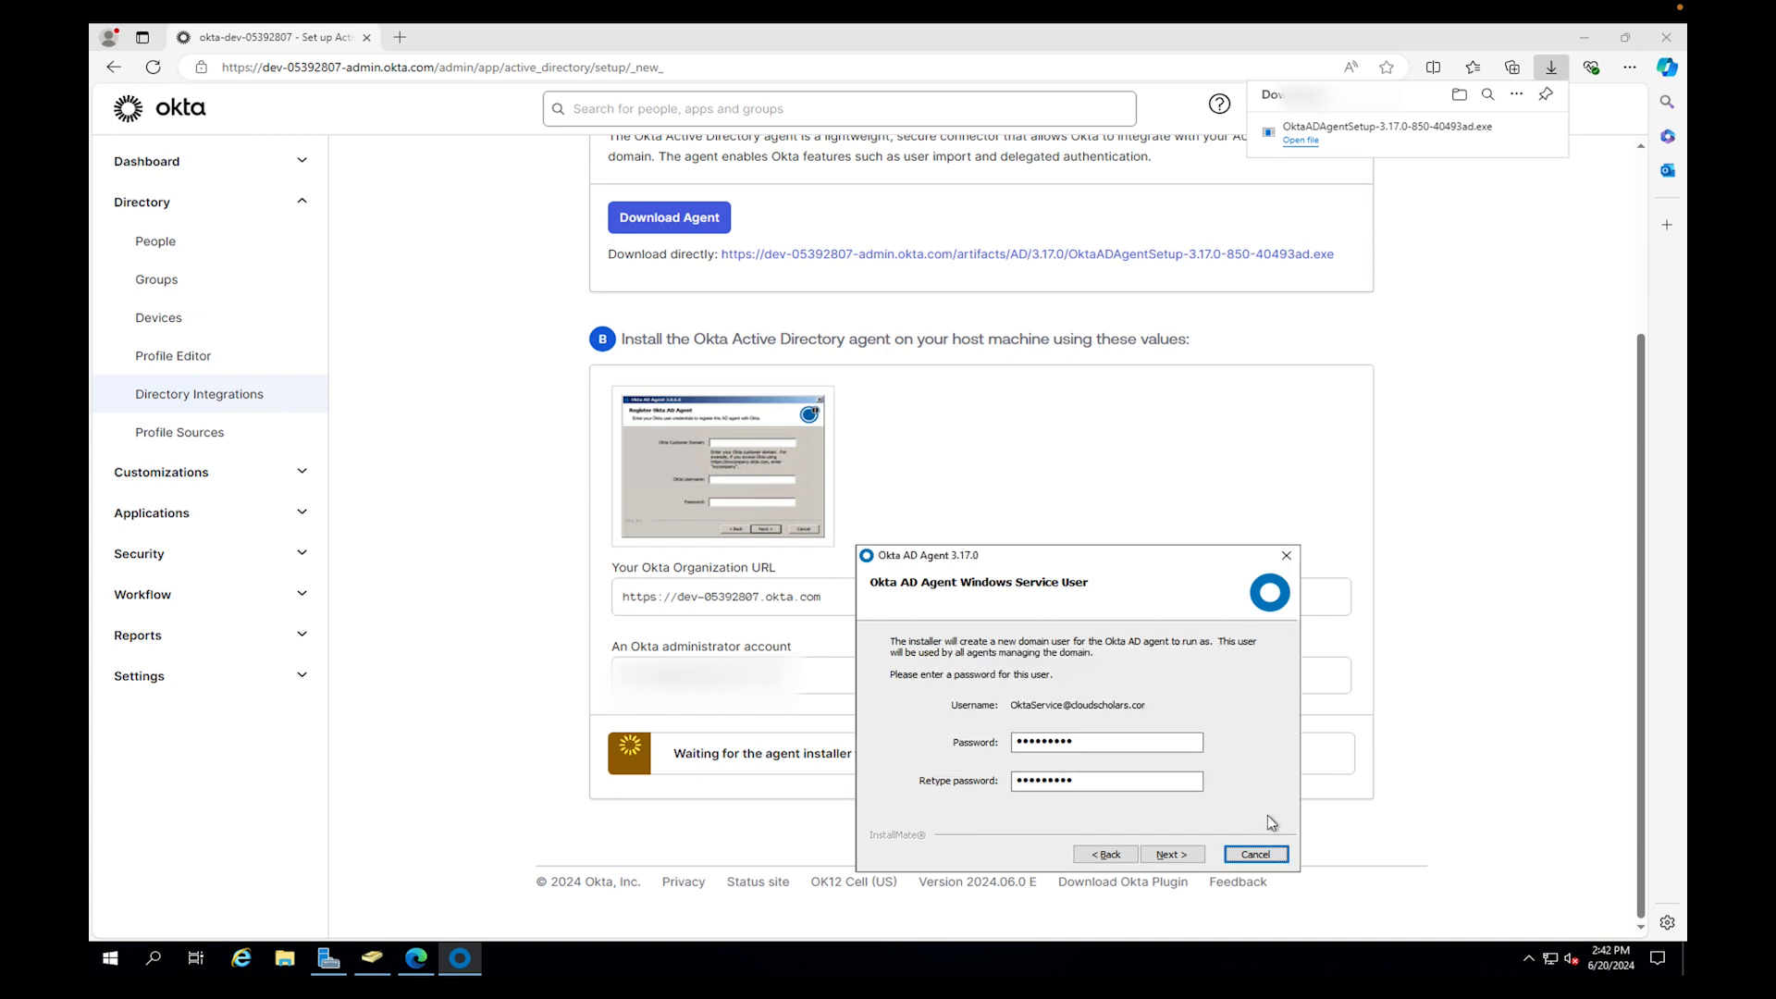
pyautogui.press('Tab')
pyautogui.press('Tab')
pyautogui.press('Tab')
pyautogui.press('Return')
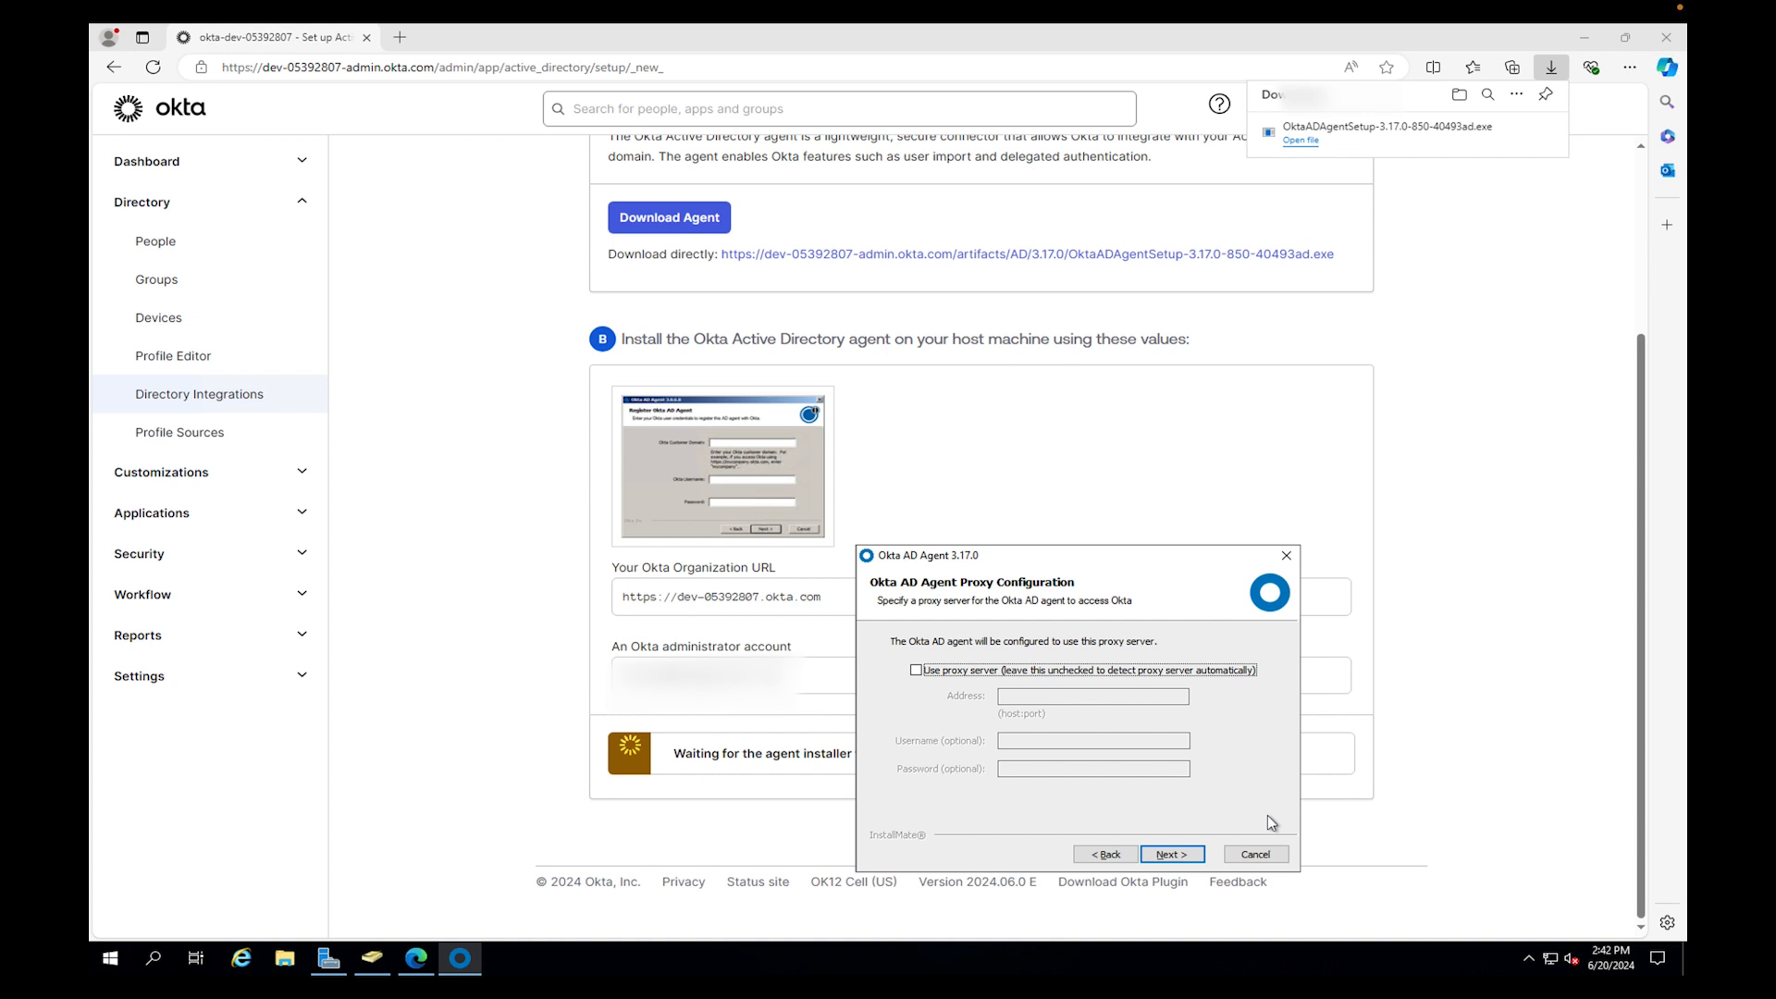
# Continue the agent's proxy configuration without specifying a proxy server.
pyautogui.press('Tab')
pyautogui.press('Tab')
pyautogui.press('Tab')
pyautogui.press('Tab')
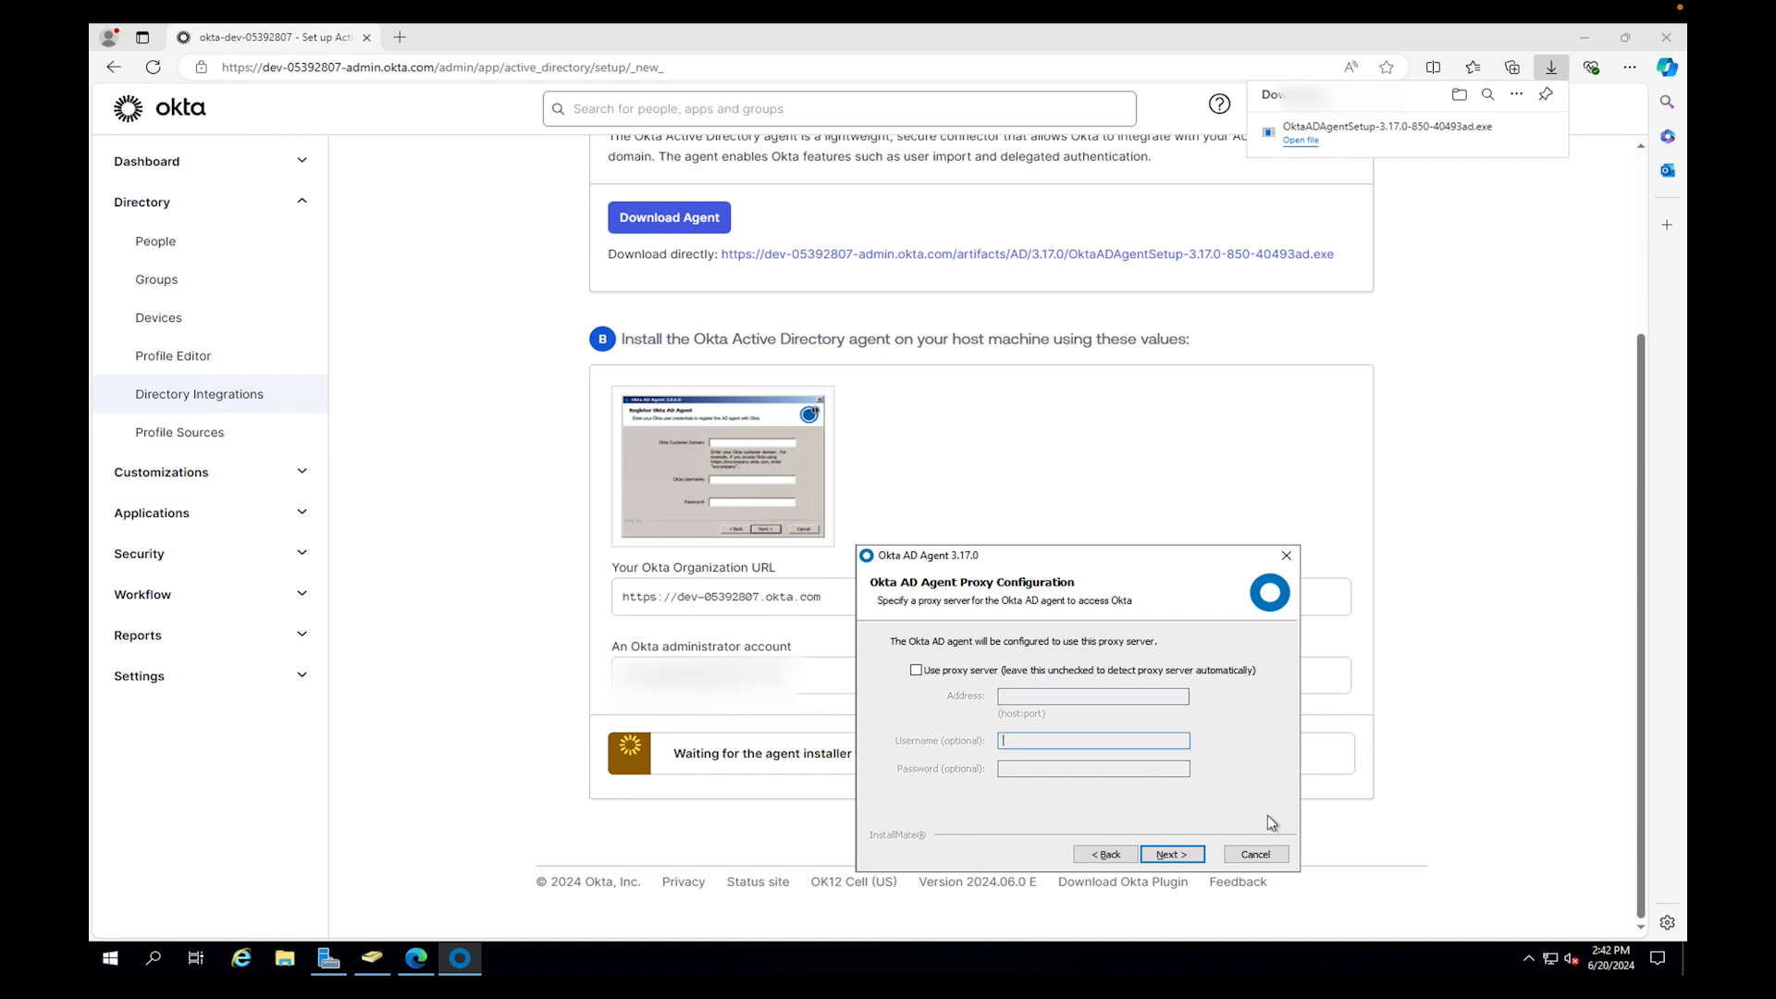
pyautogui.press('Return')
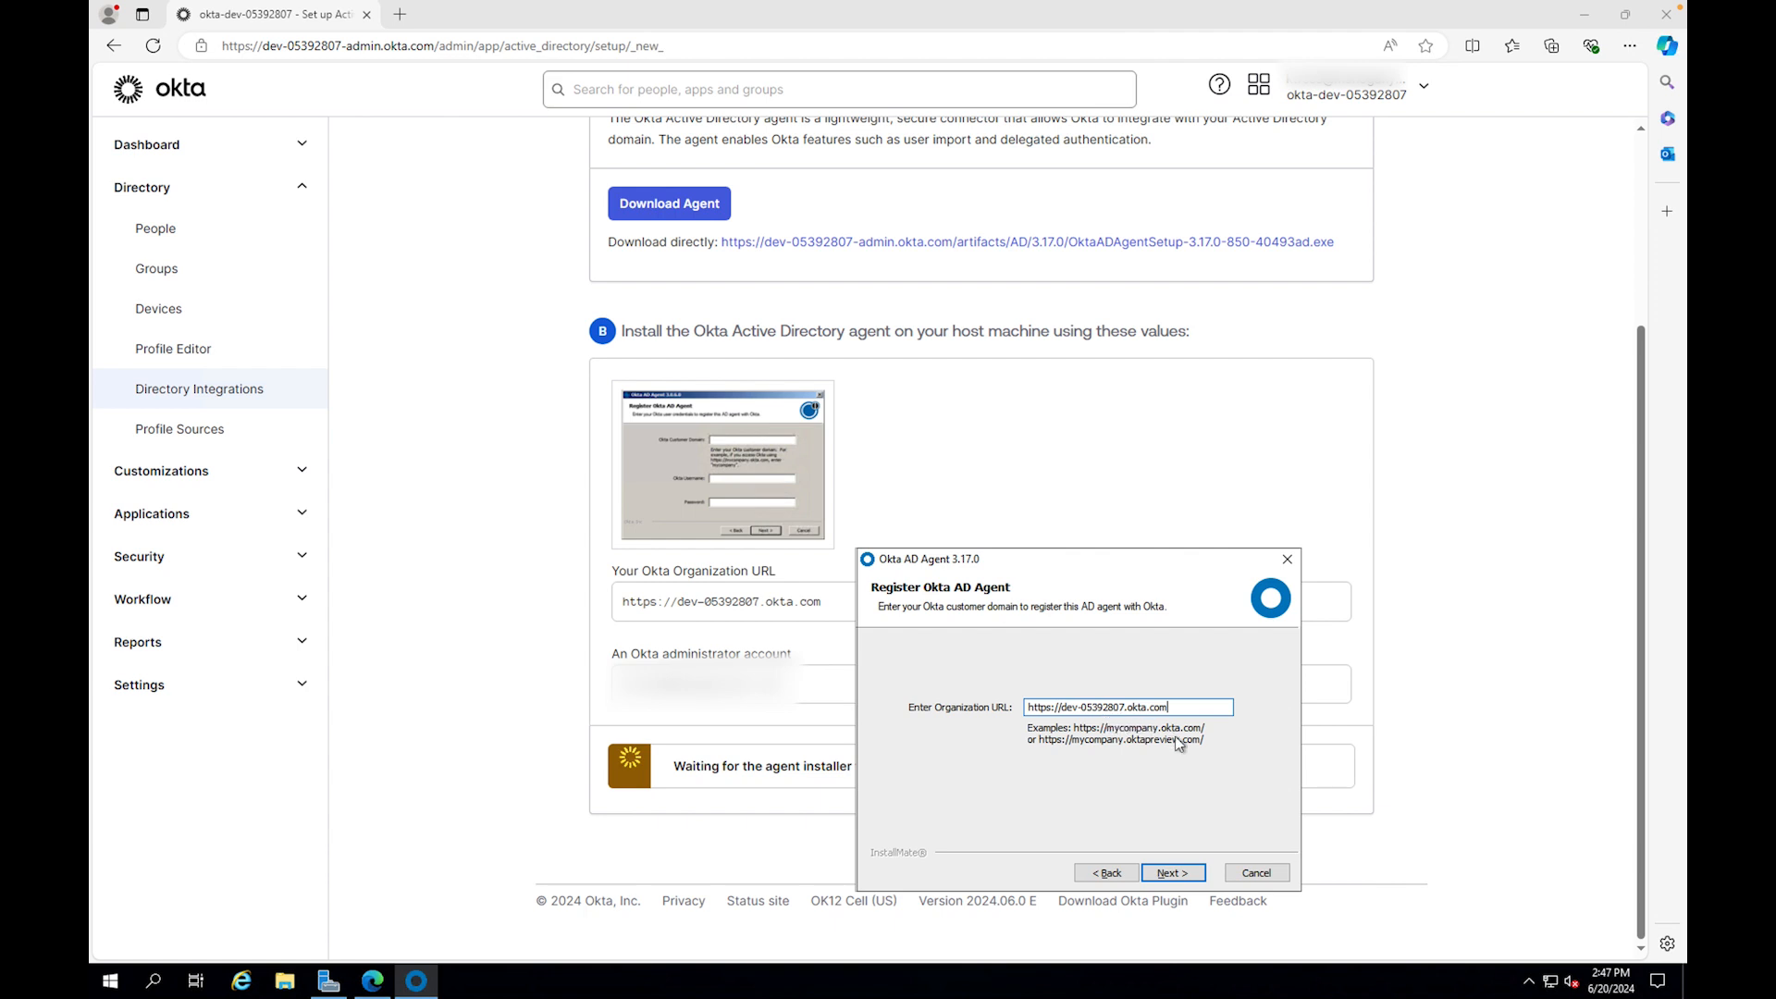
# Register the agent with the organization URL, signing in with the administrator username and password and allowing the requested access.
pyautogui.click(1179, 877)
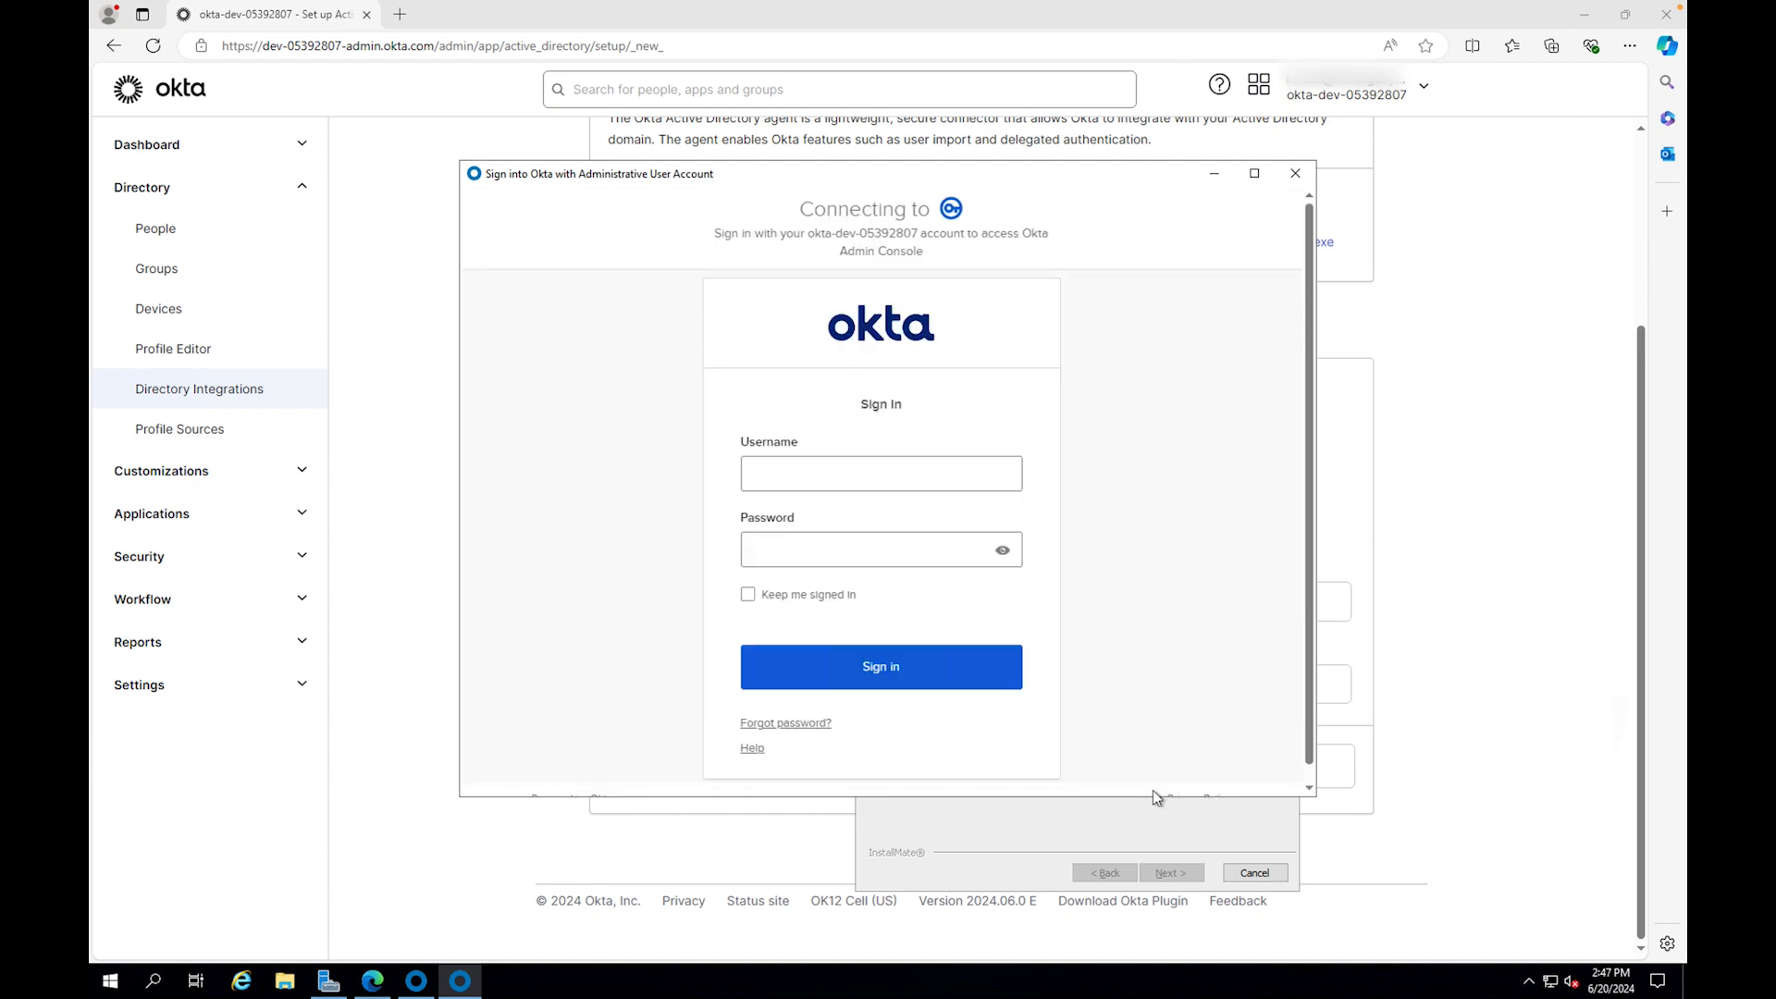
pyautogui.click(872, 481)
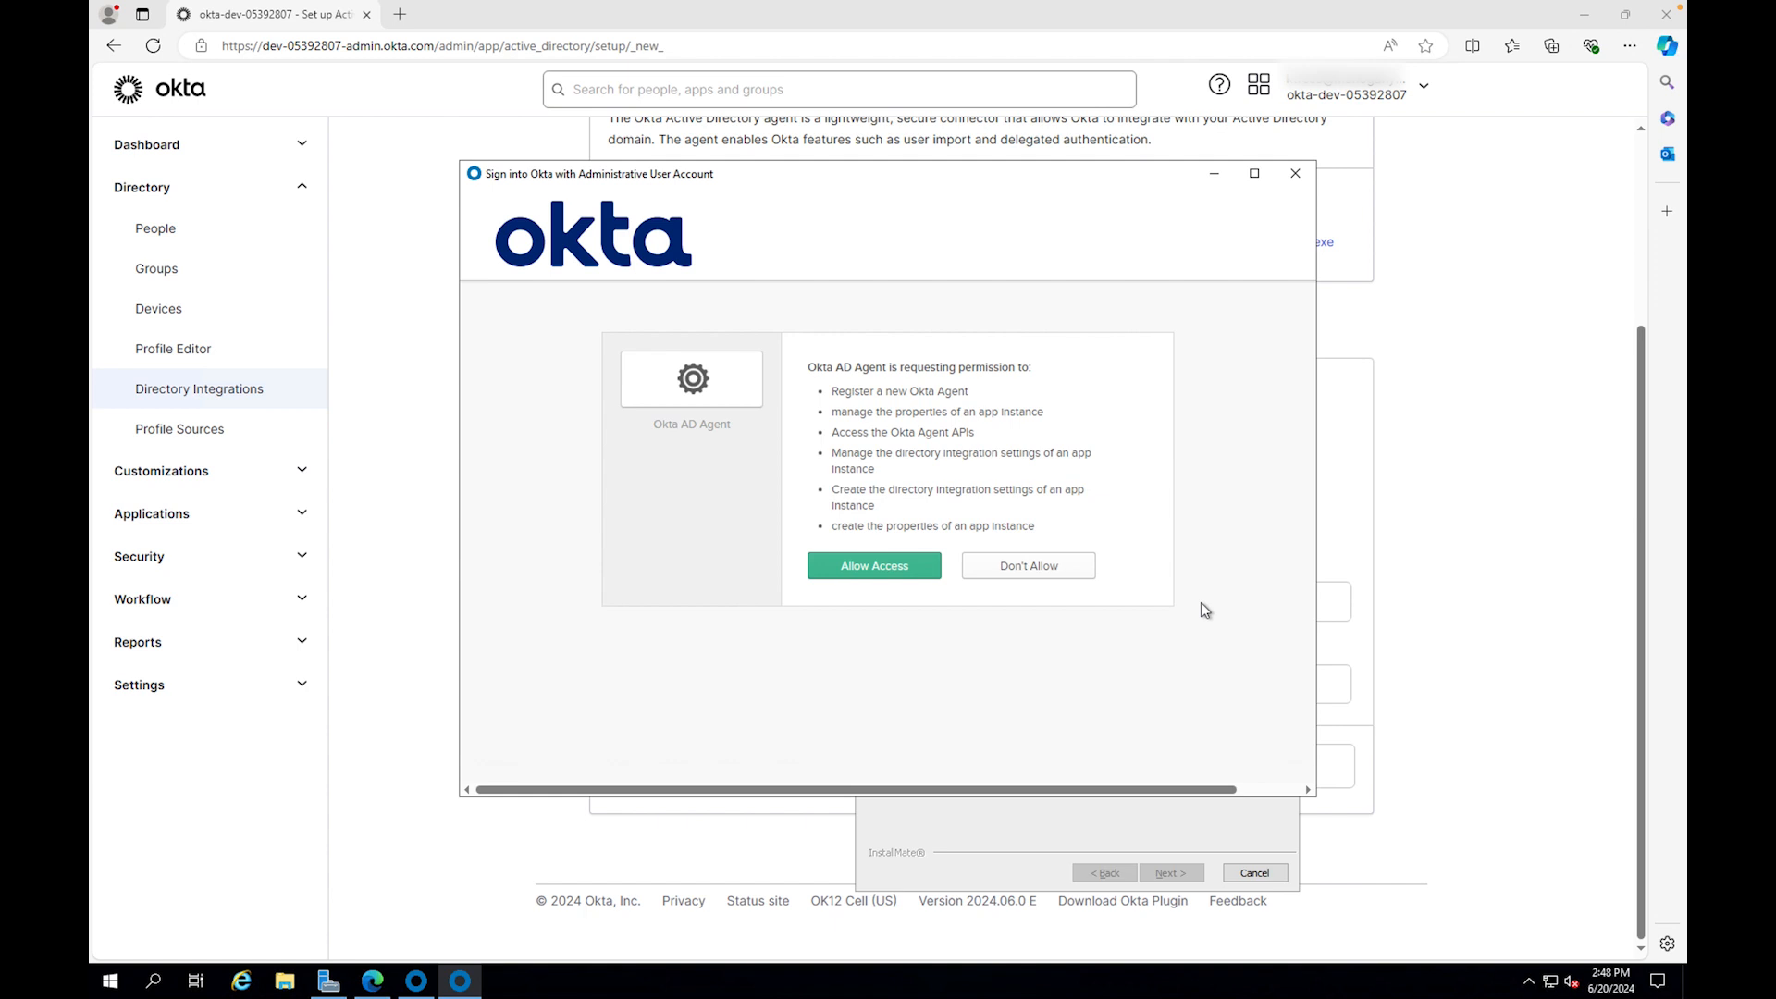
pyautogui.click(876, 566)
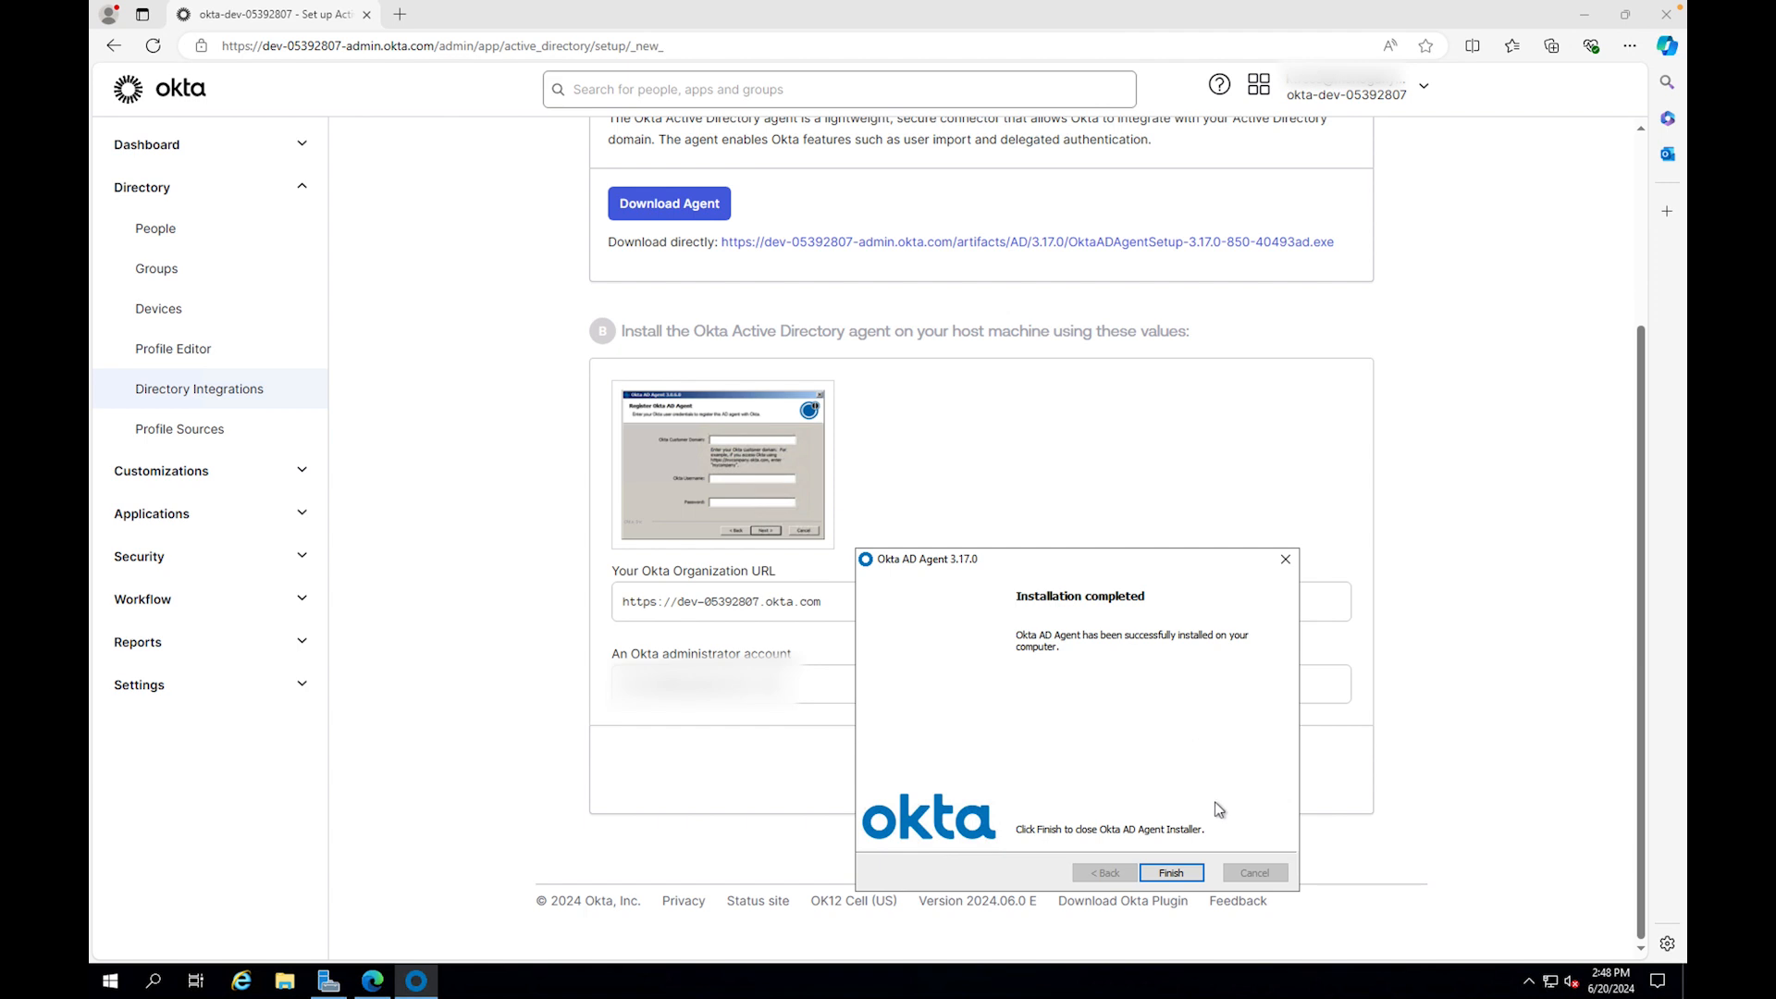
# Finish the agent installer and proceed to the Basic Settings stage of the Active Directory setup.
pyautogui.click(1173, 873)
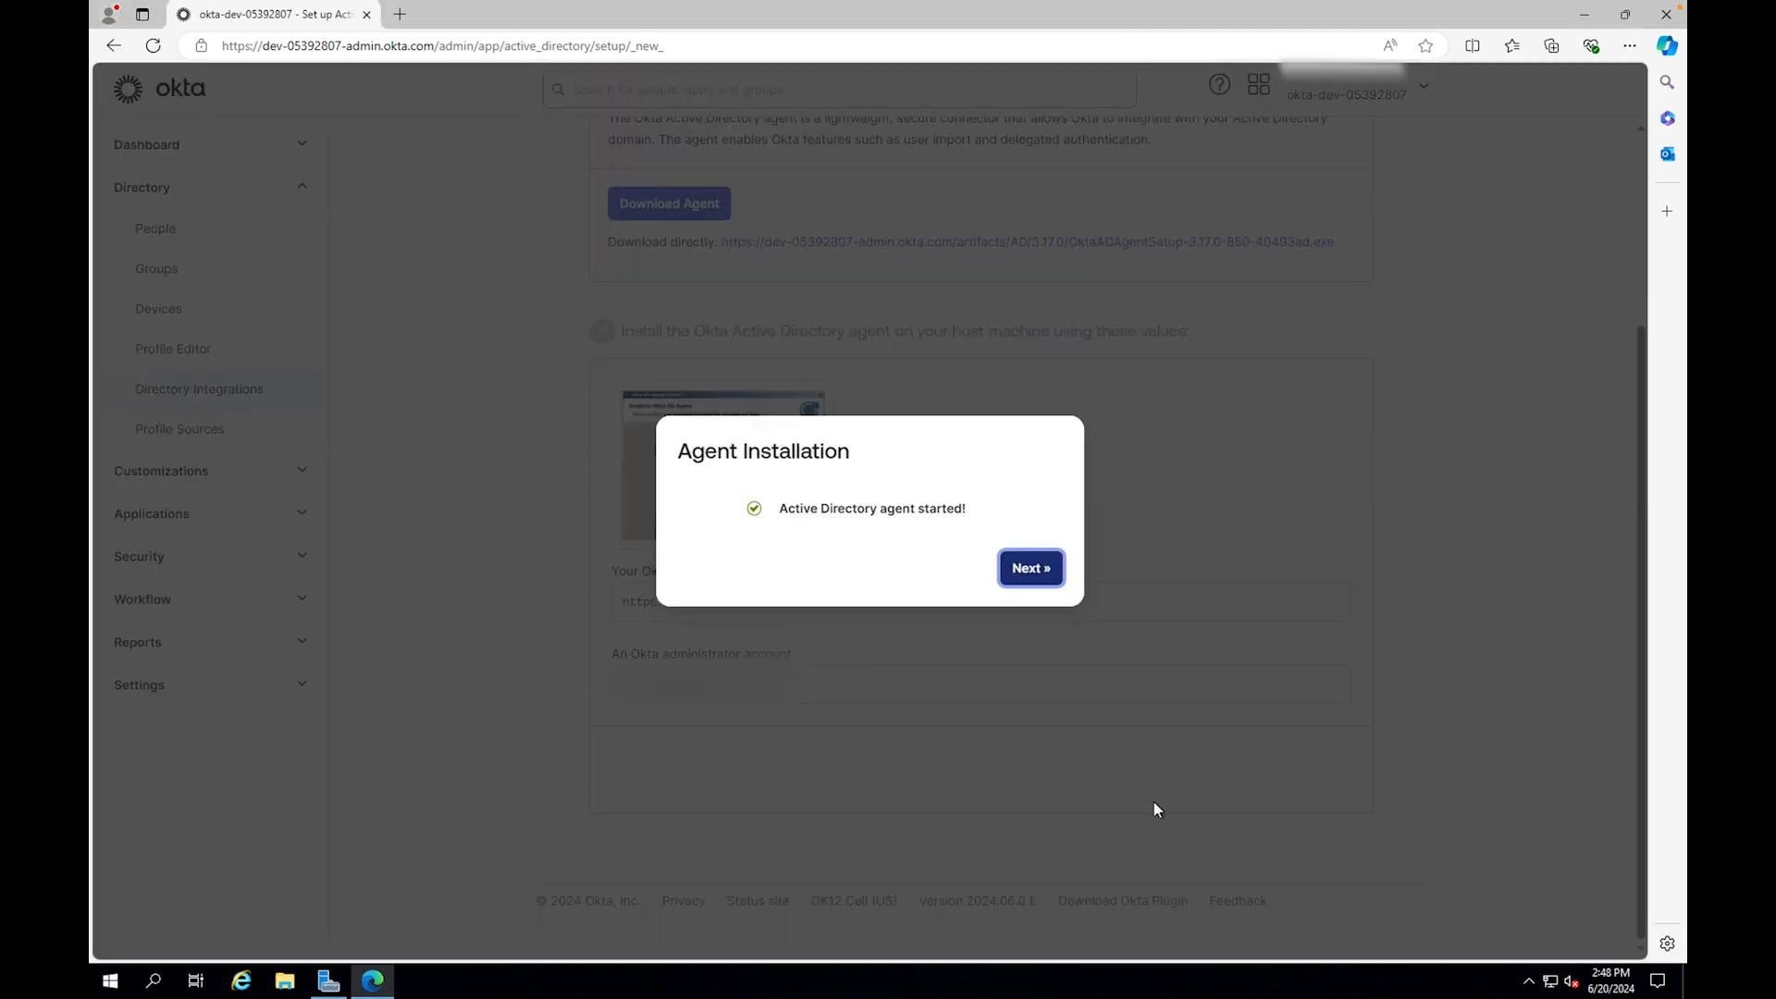
pyautogui.click(1027, 572)
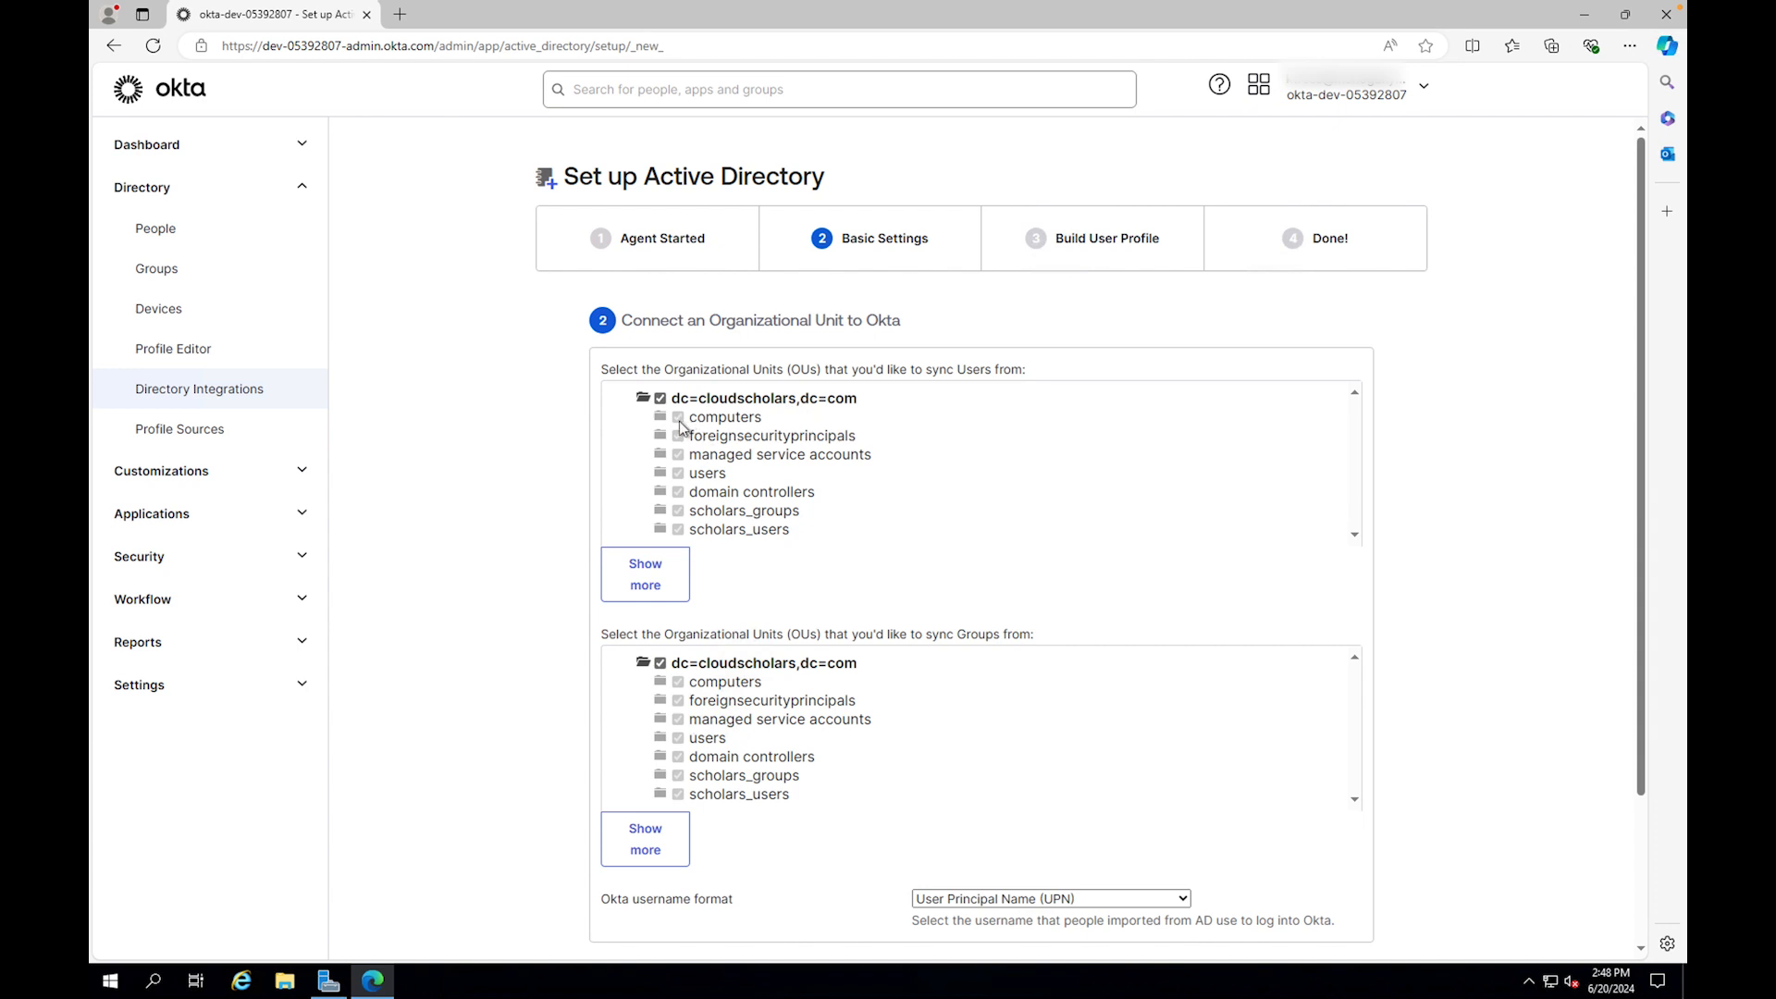
# Limit the group sync to the scholars_groups organizational unit by deselecting the dc=cloudscholars,dc=com root in the Groups tree.
pyautogui.click(655, 563)
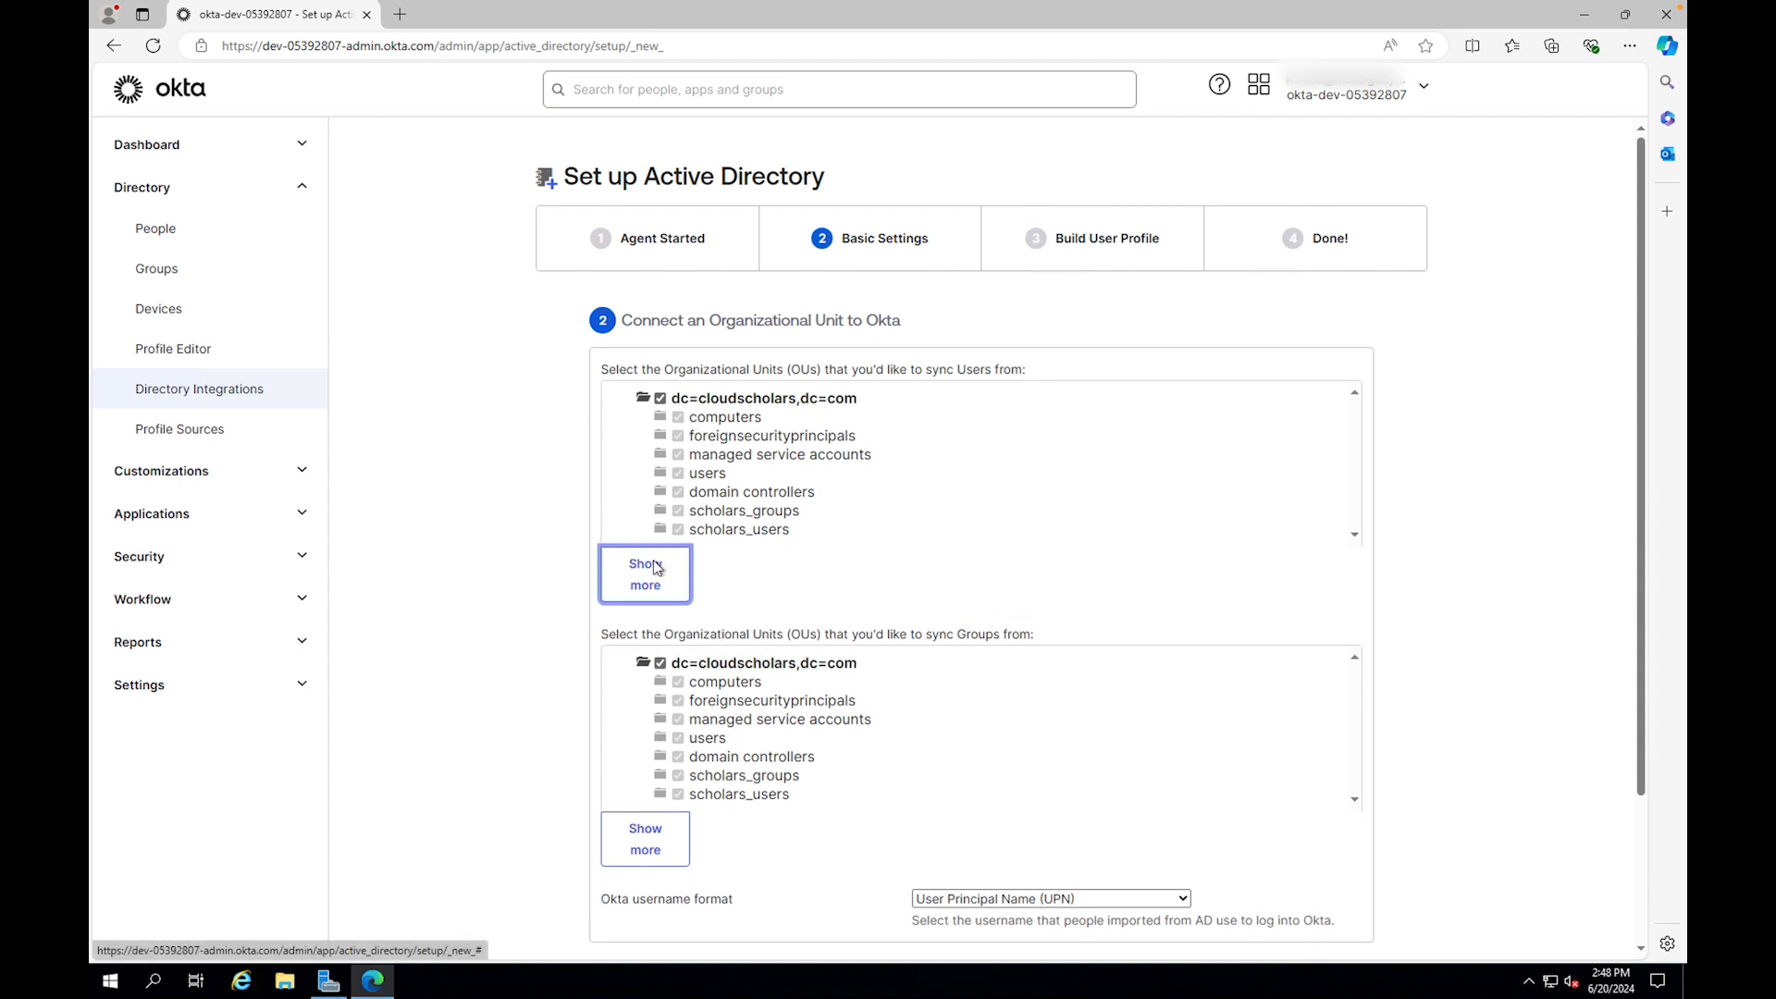
pyautogui.scroll(-1, 657, 565)
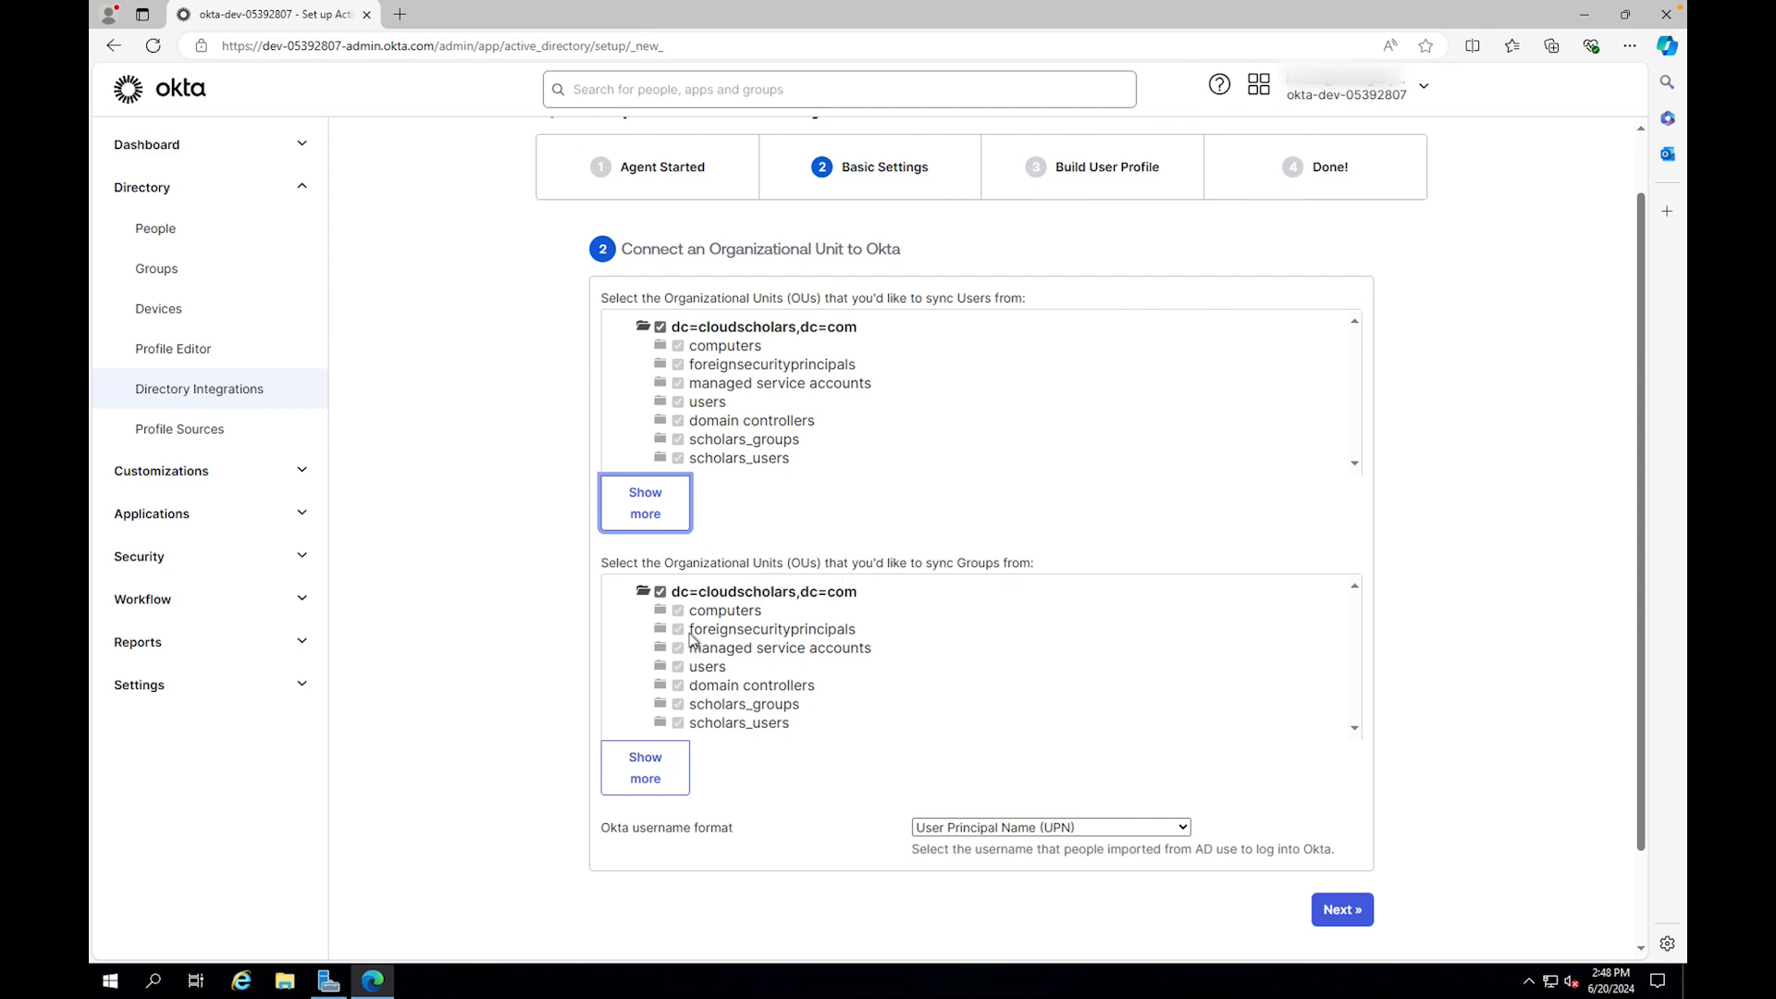
pyautogui.click(661, 593)
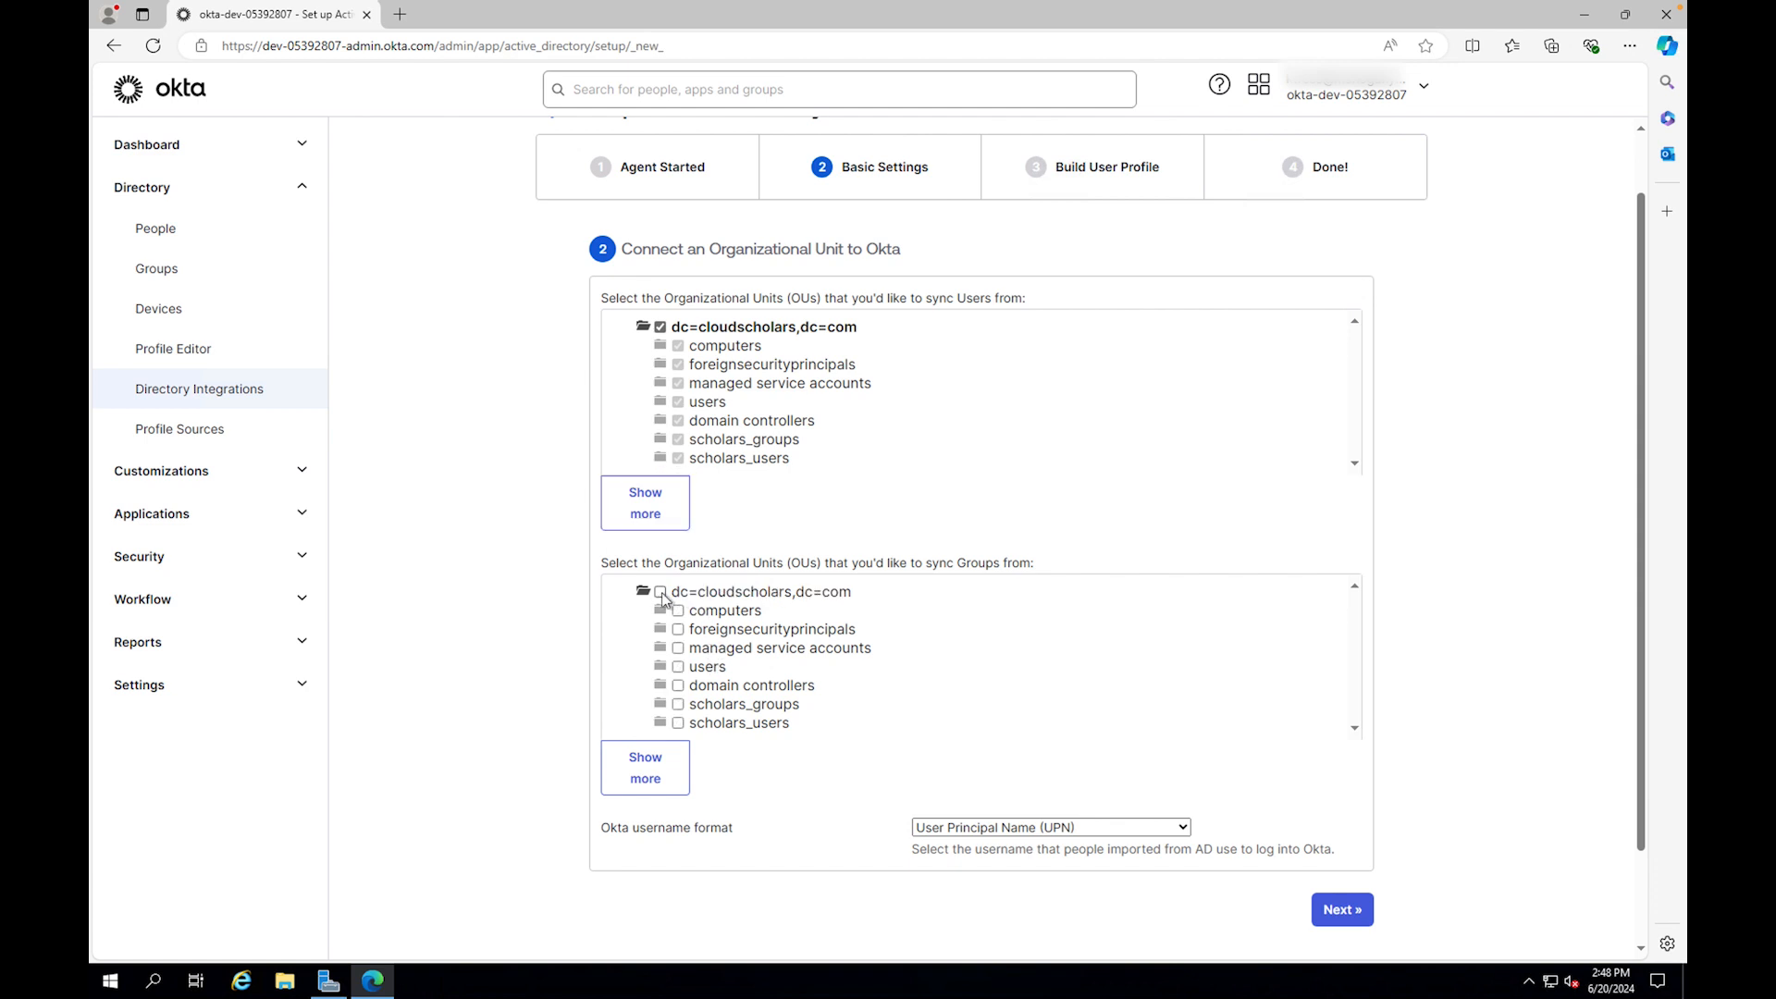
pyautogui.click(679, 705)
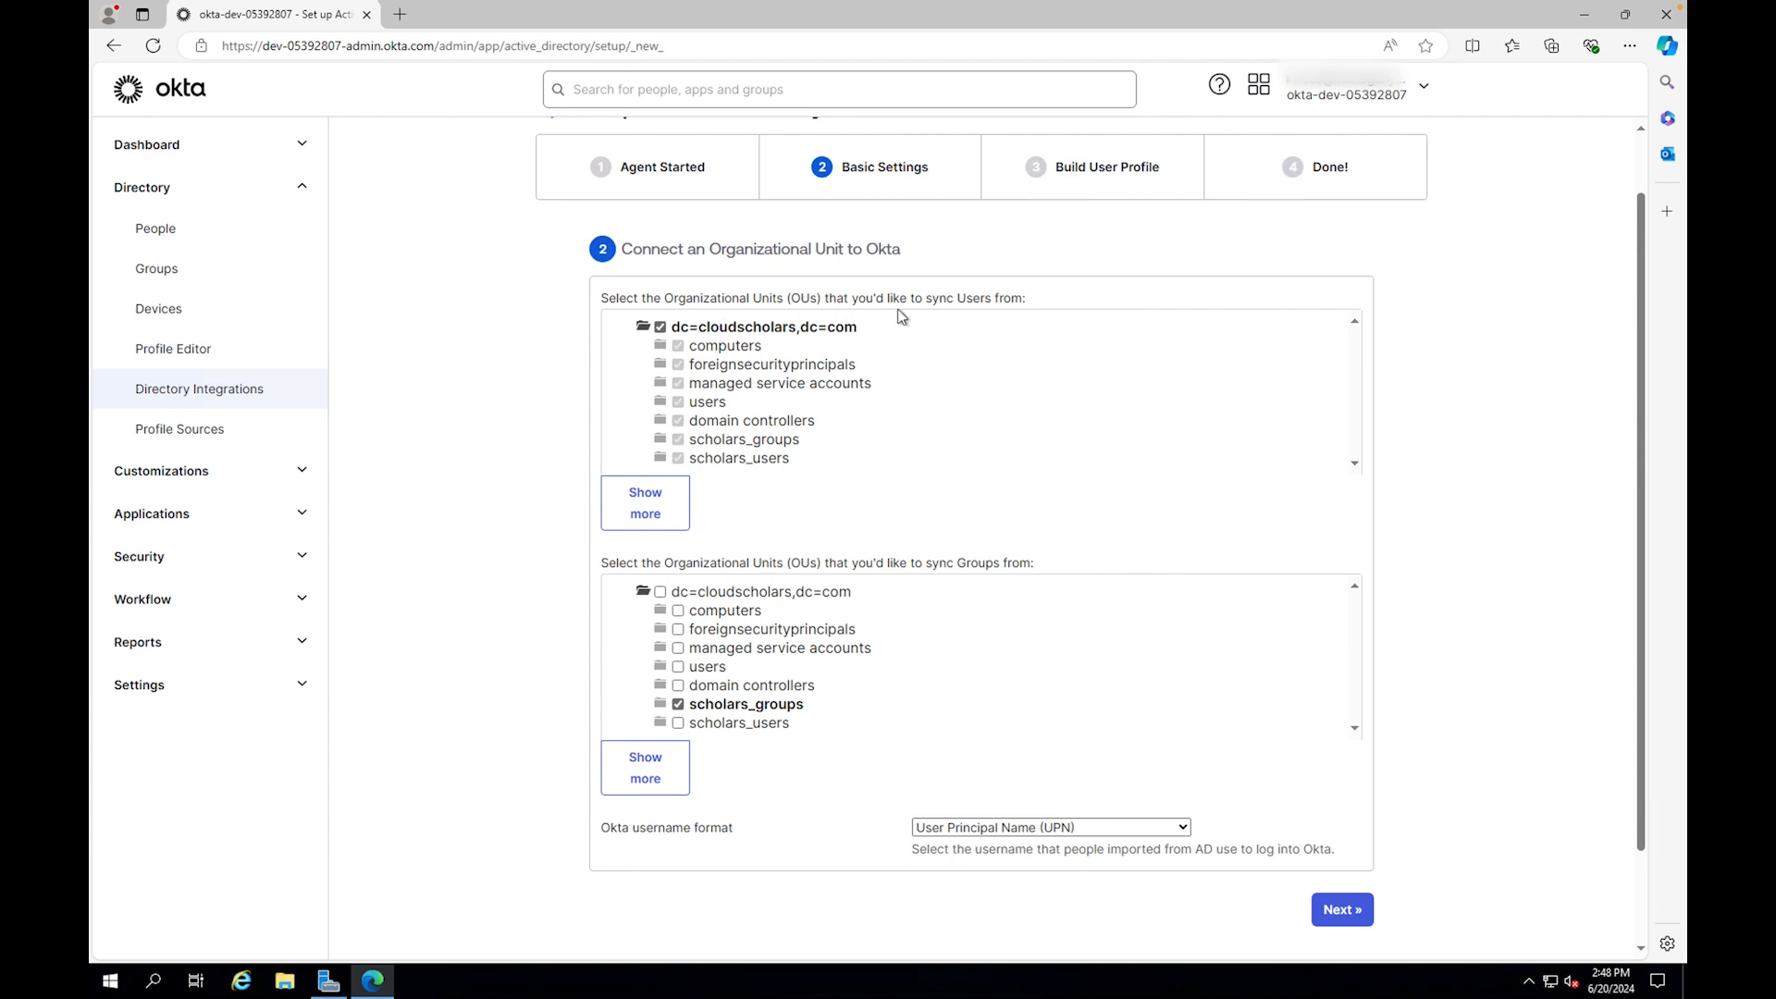
# Limit the user sync to the scholars_users organizational unit, keep User Principal Name (UPN) as the Okta username format, and proceed to Build User Profile.
pyautogui.click(661, 329)
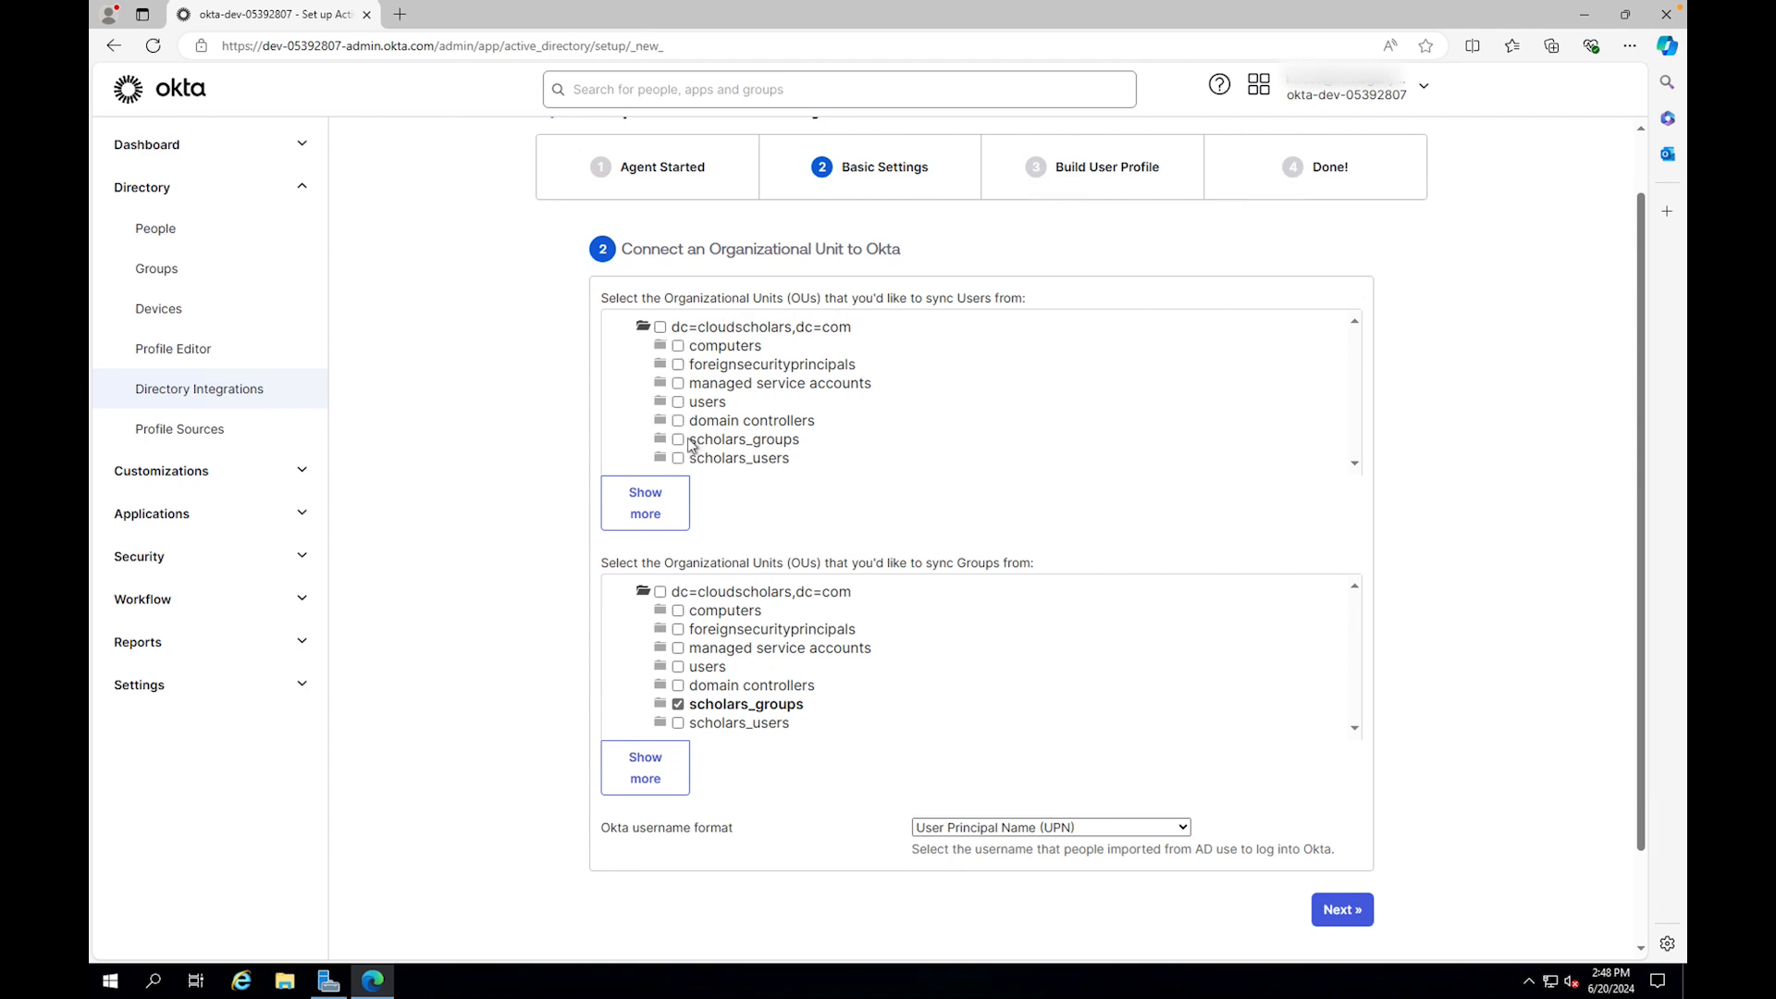
pyautogui.click(679, 460)
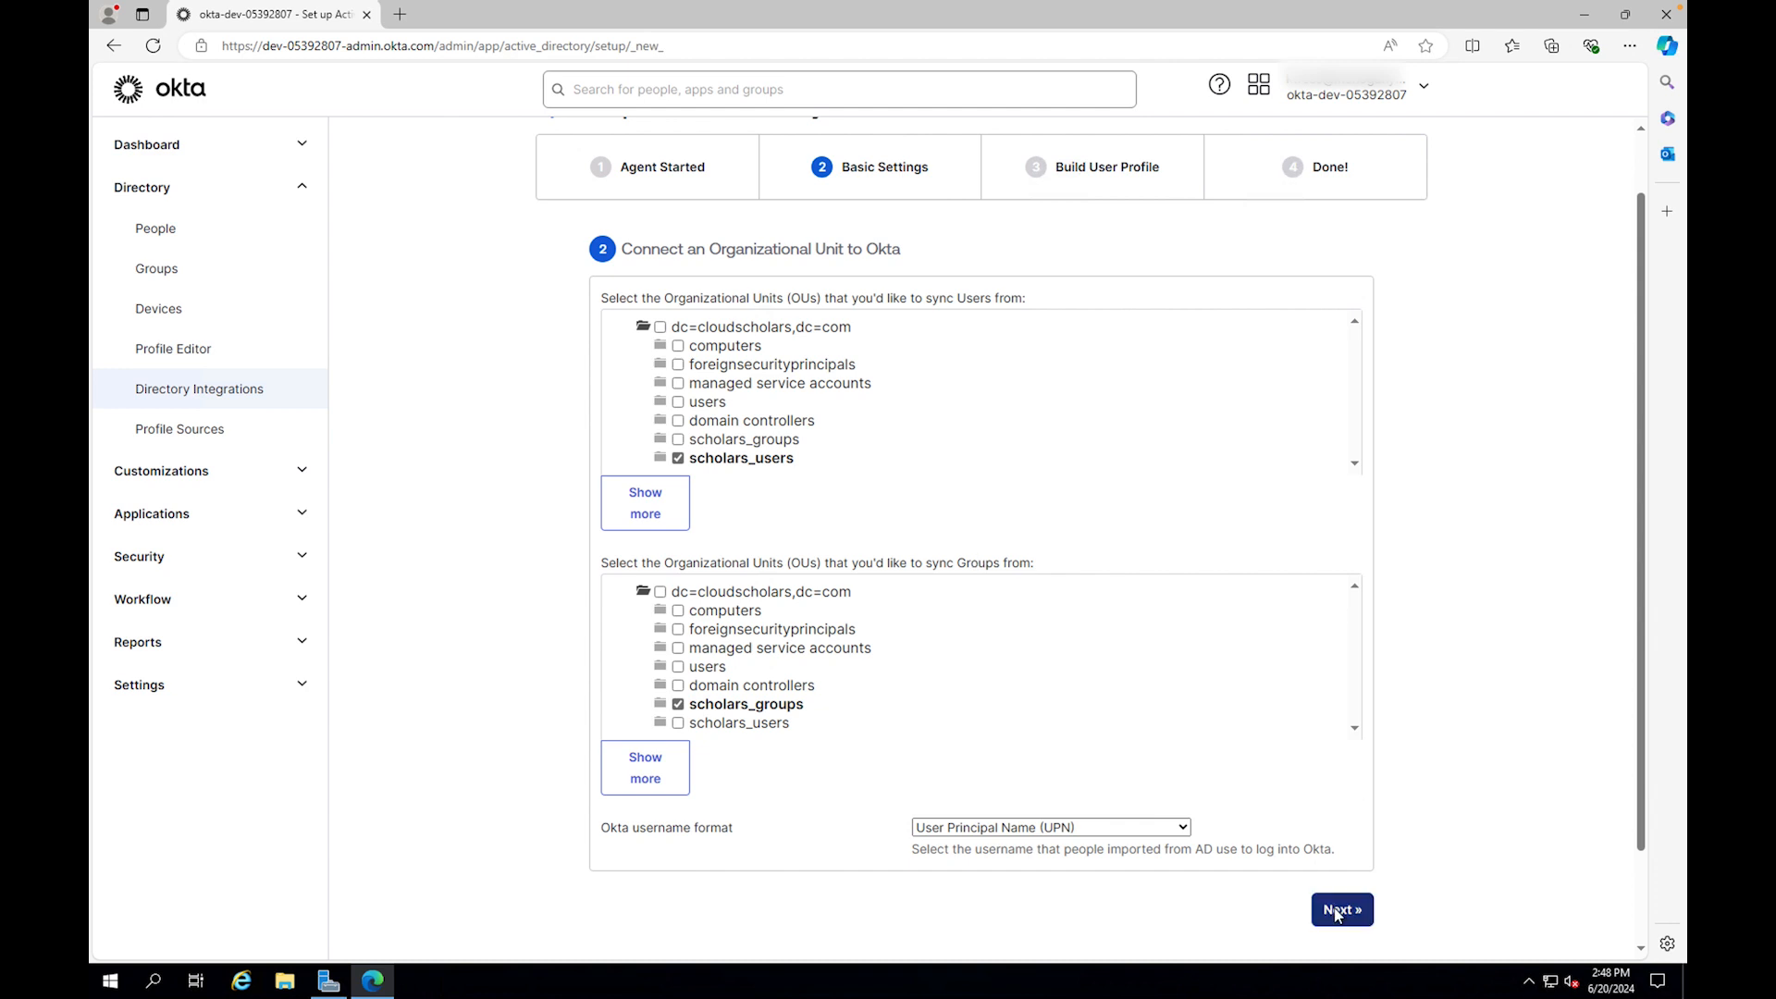
pyautogui.click(1184, 830)
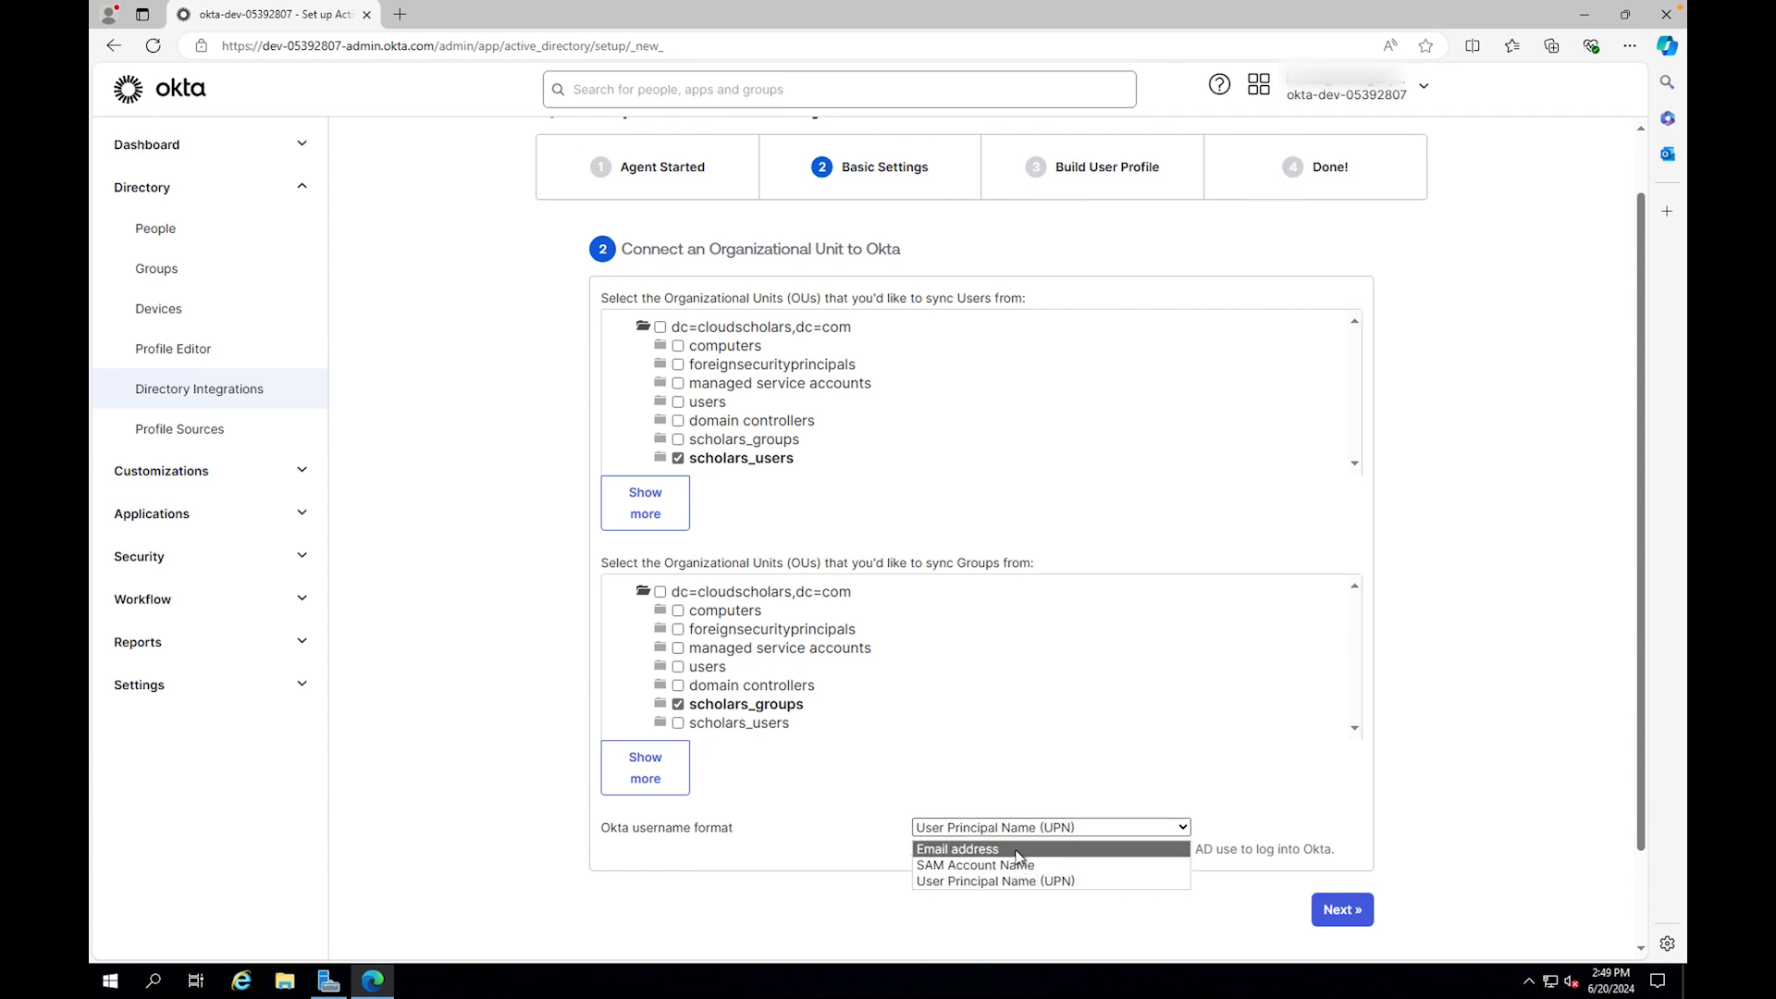
pyautogui.click(1027, 883)
pyautogui.click(1343, 911)
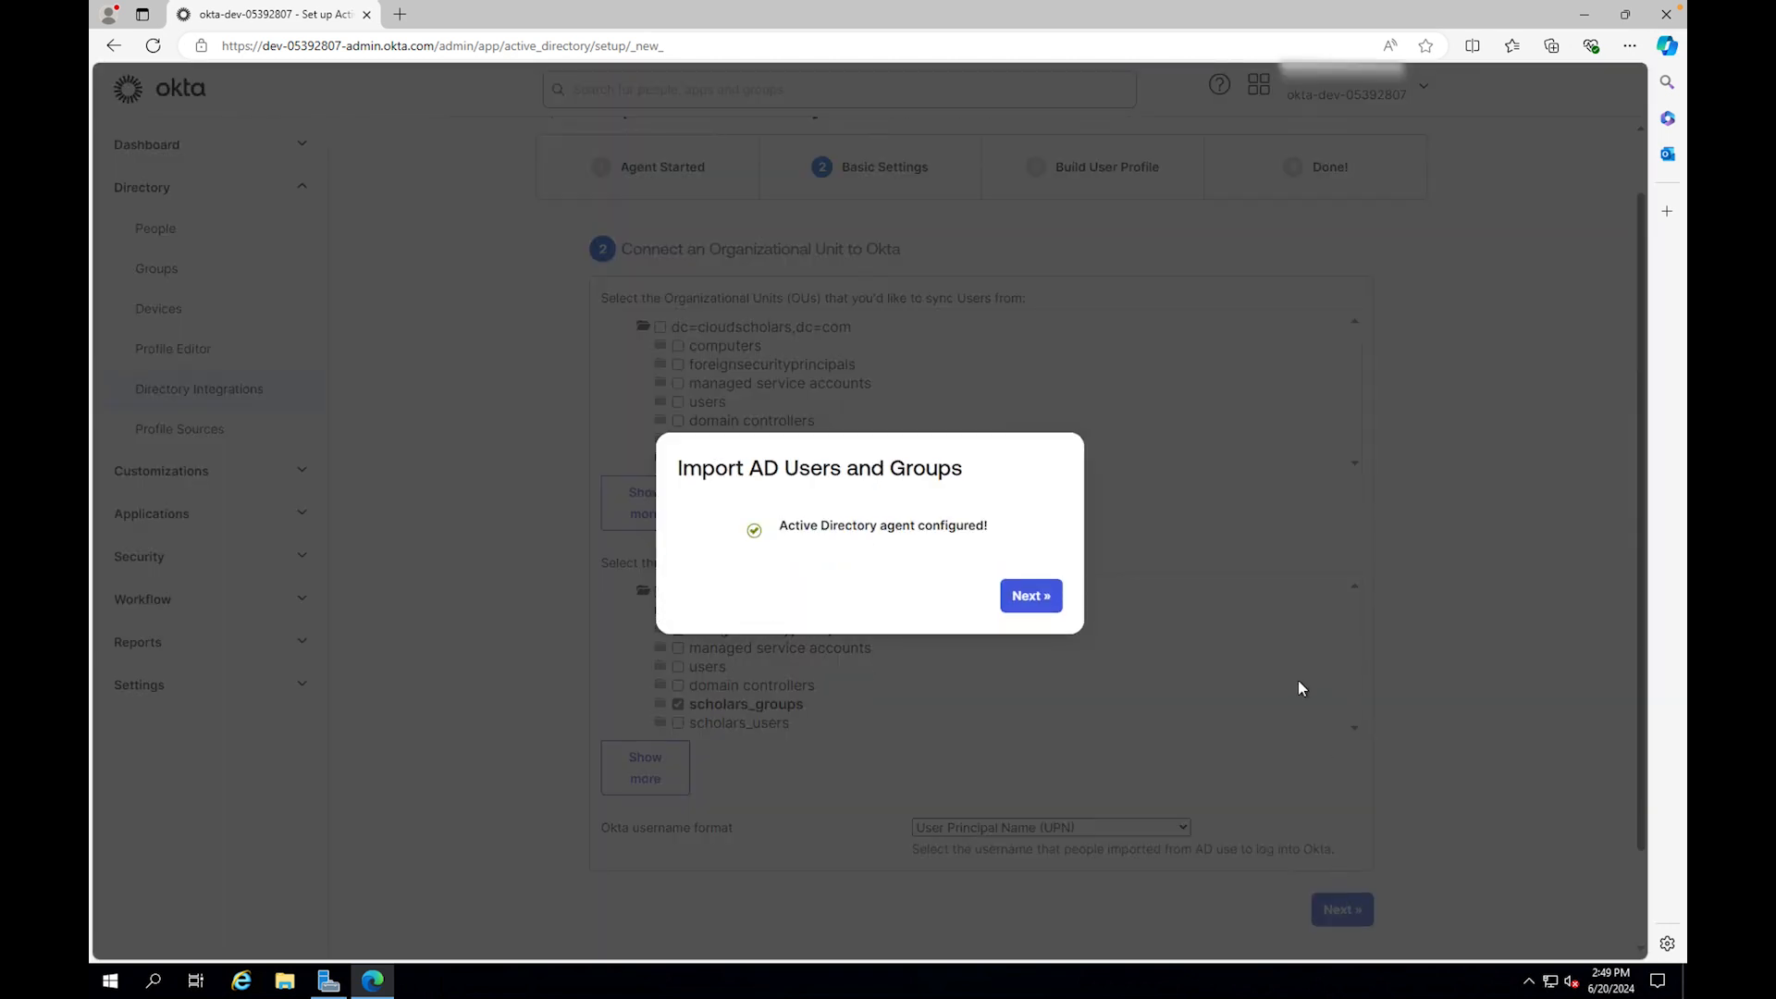
pyautogui.click(1028, 596)
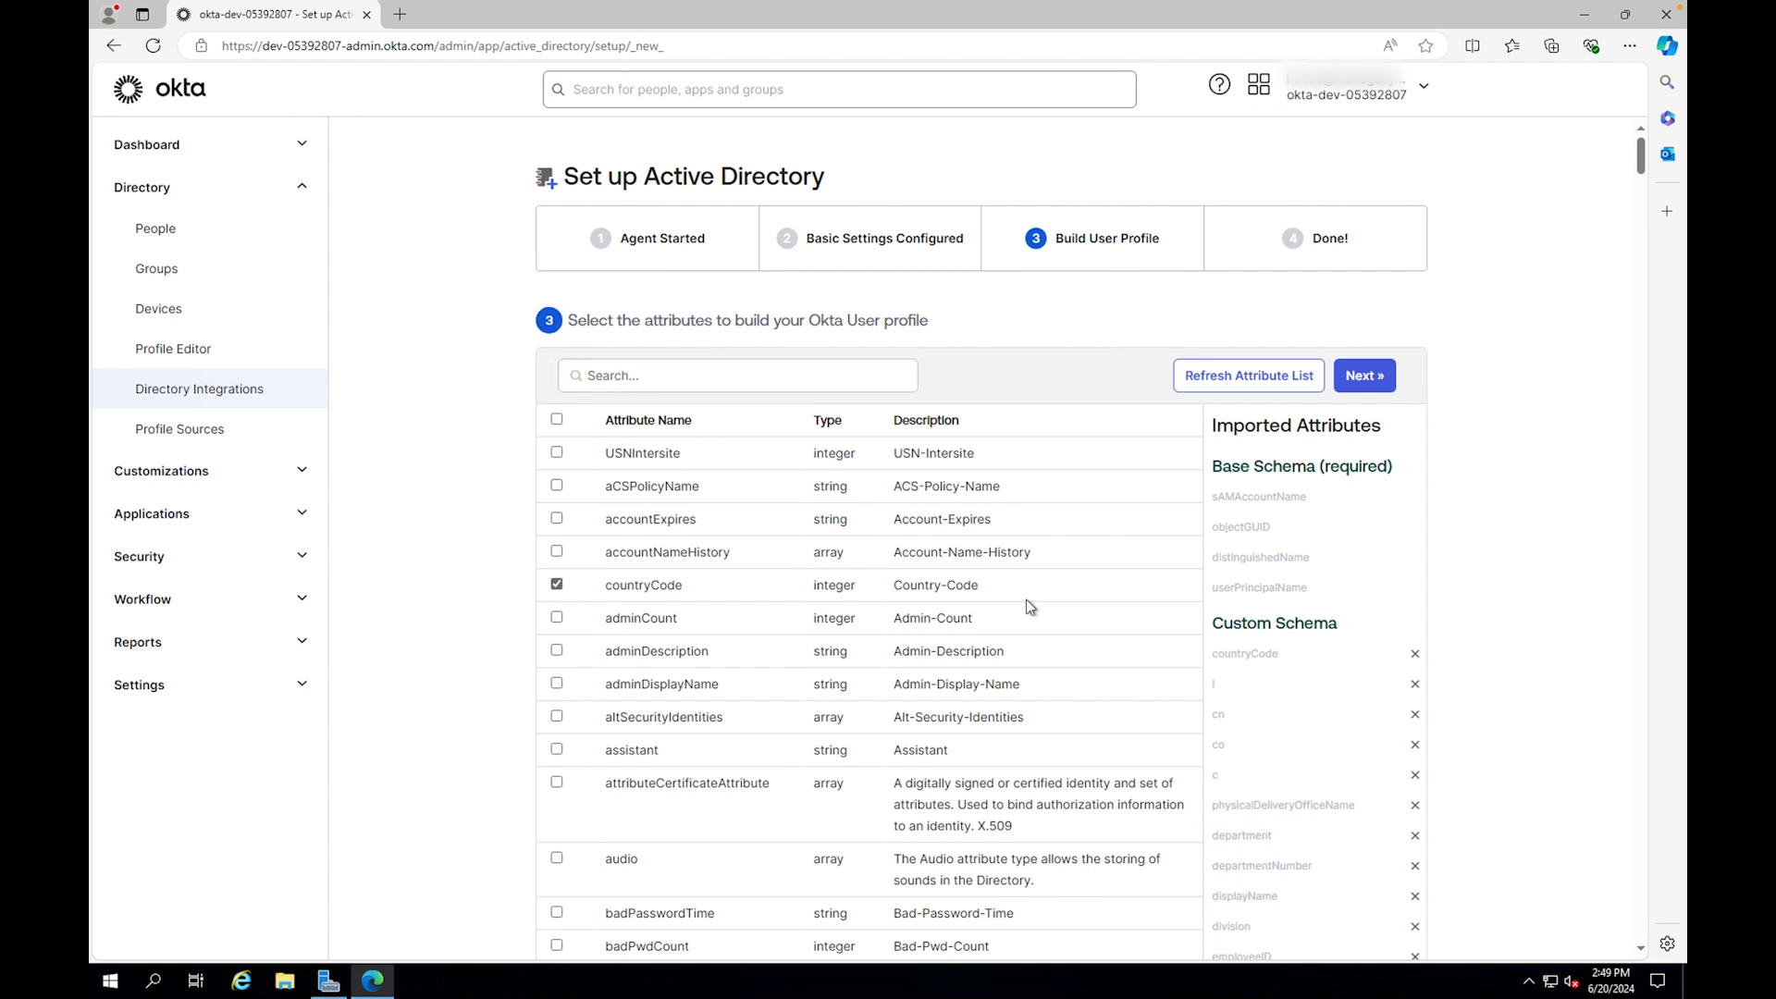
# Review the user profile attributes, accept the default selection, and finish the Active Directory setup.
pyautogui.scroll(-5, 1030, 606)
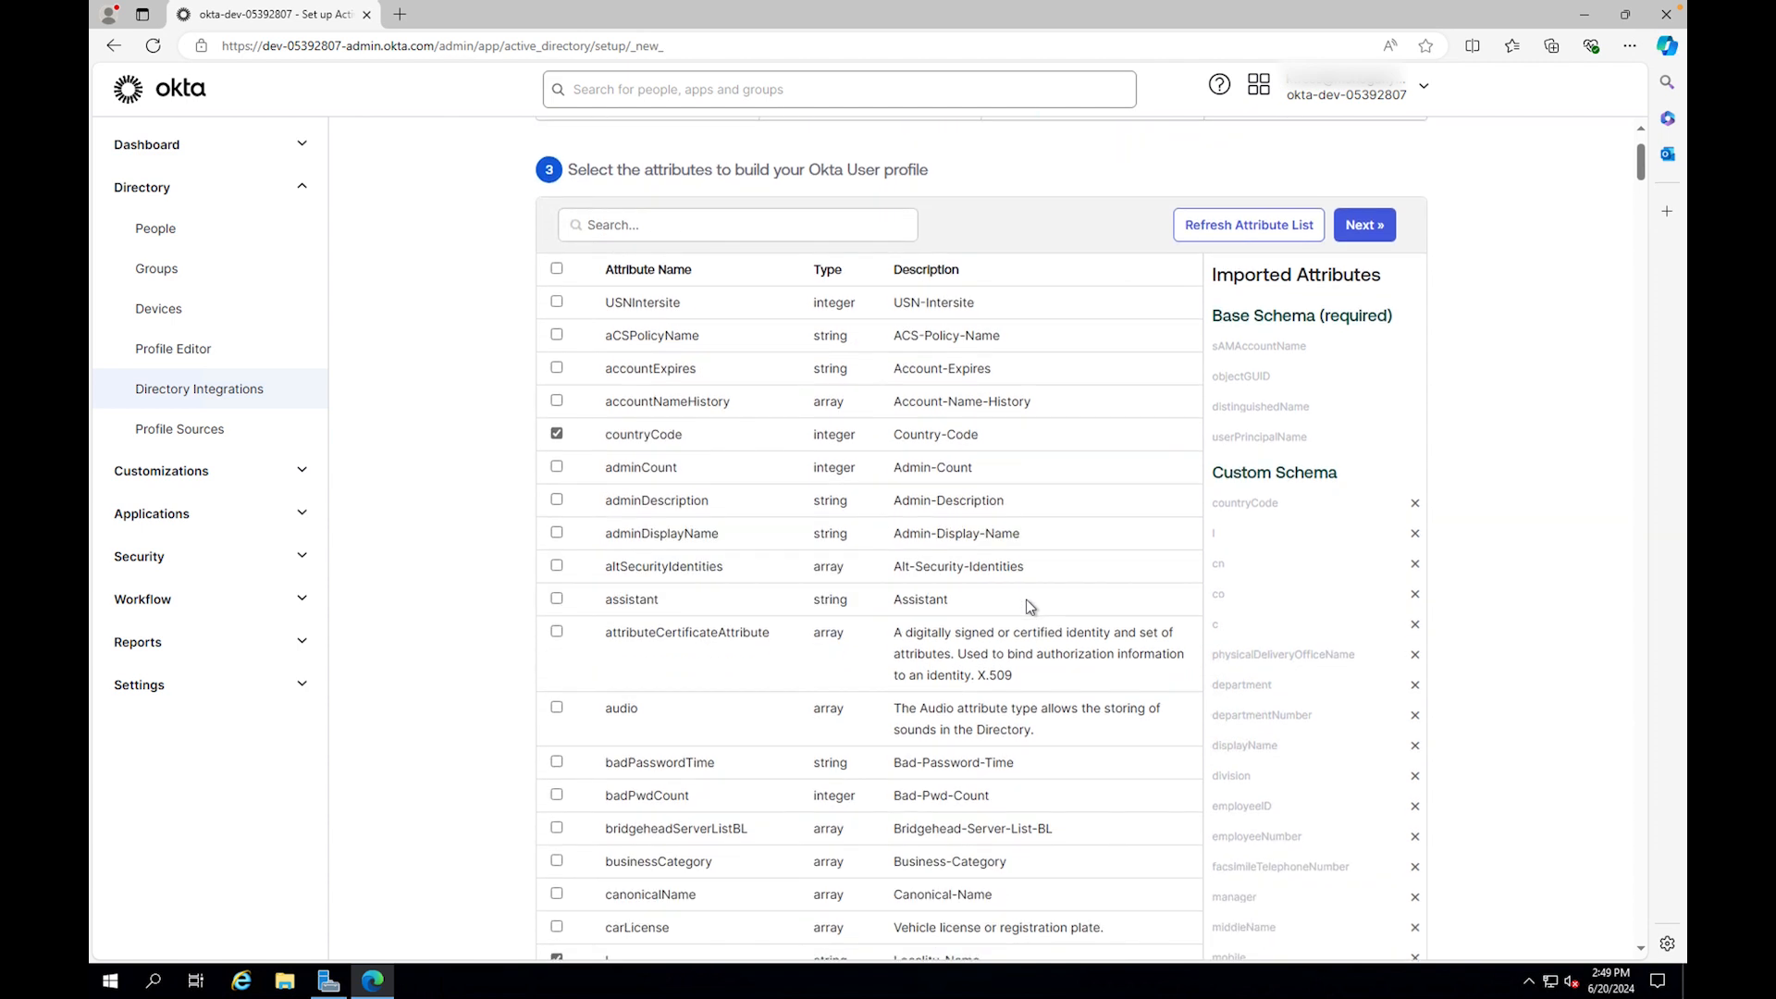
pyautogui.scroll(-11, 1030, 606)
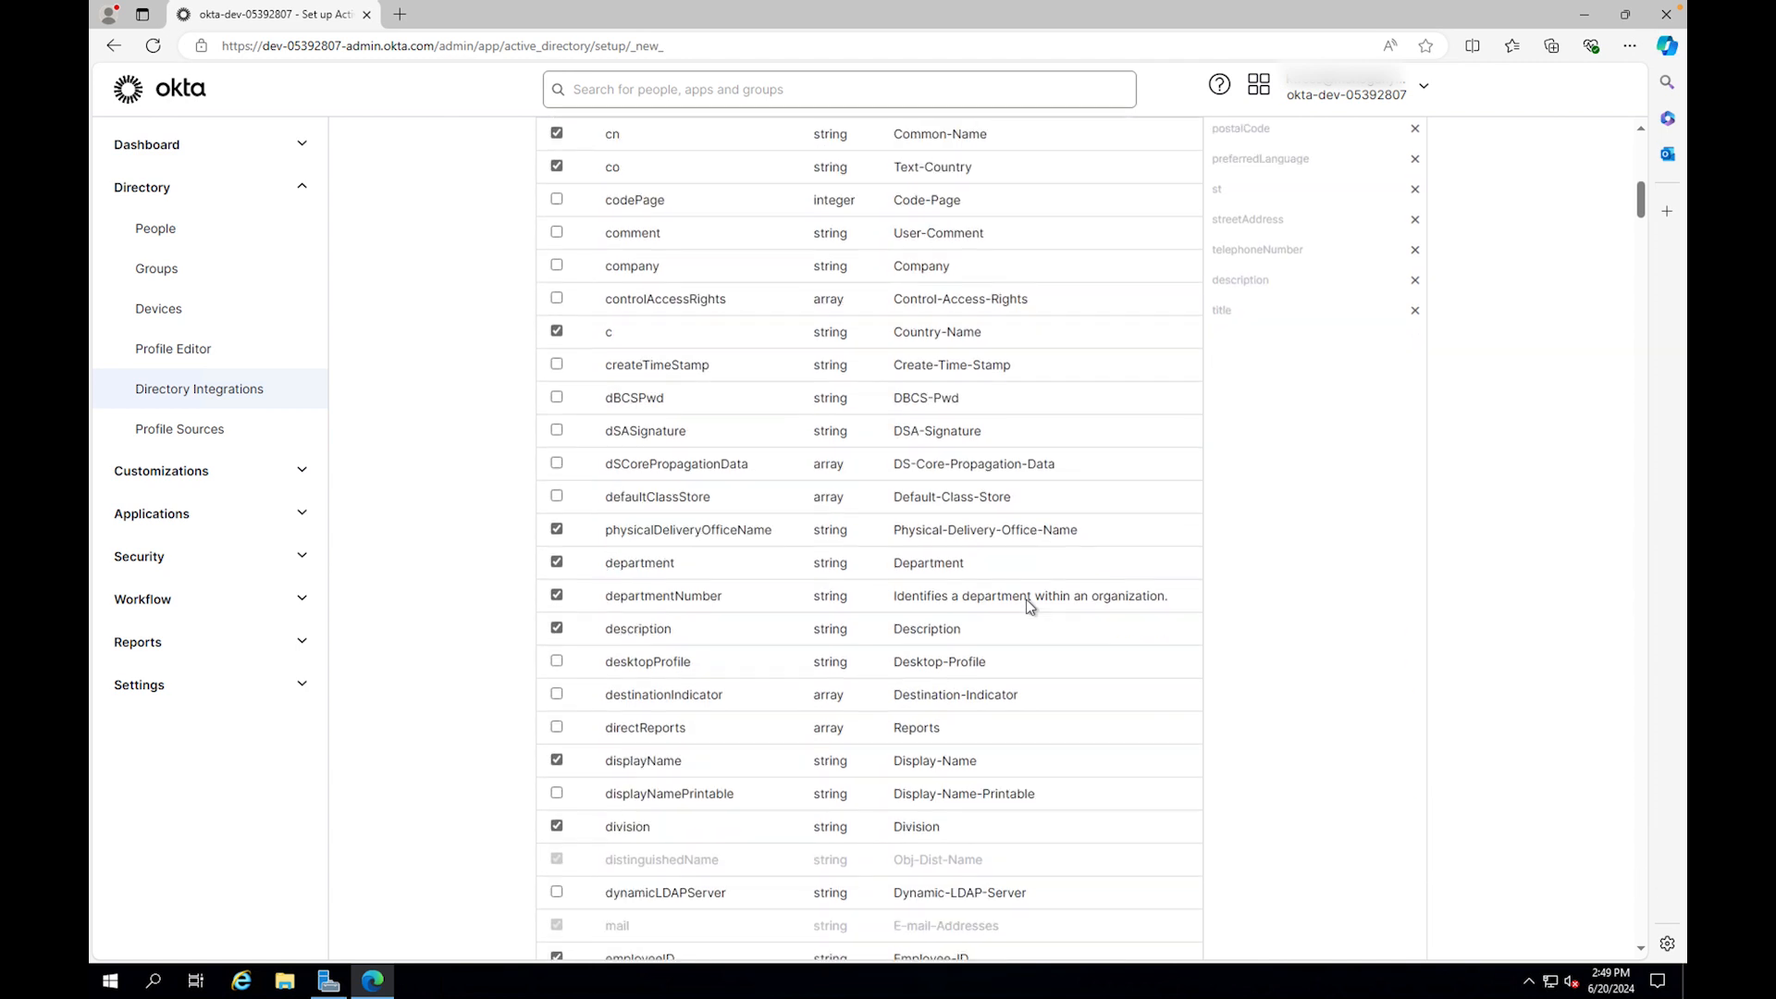
pyautogui.scroll(-14, 1030, 606)
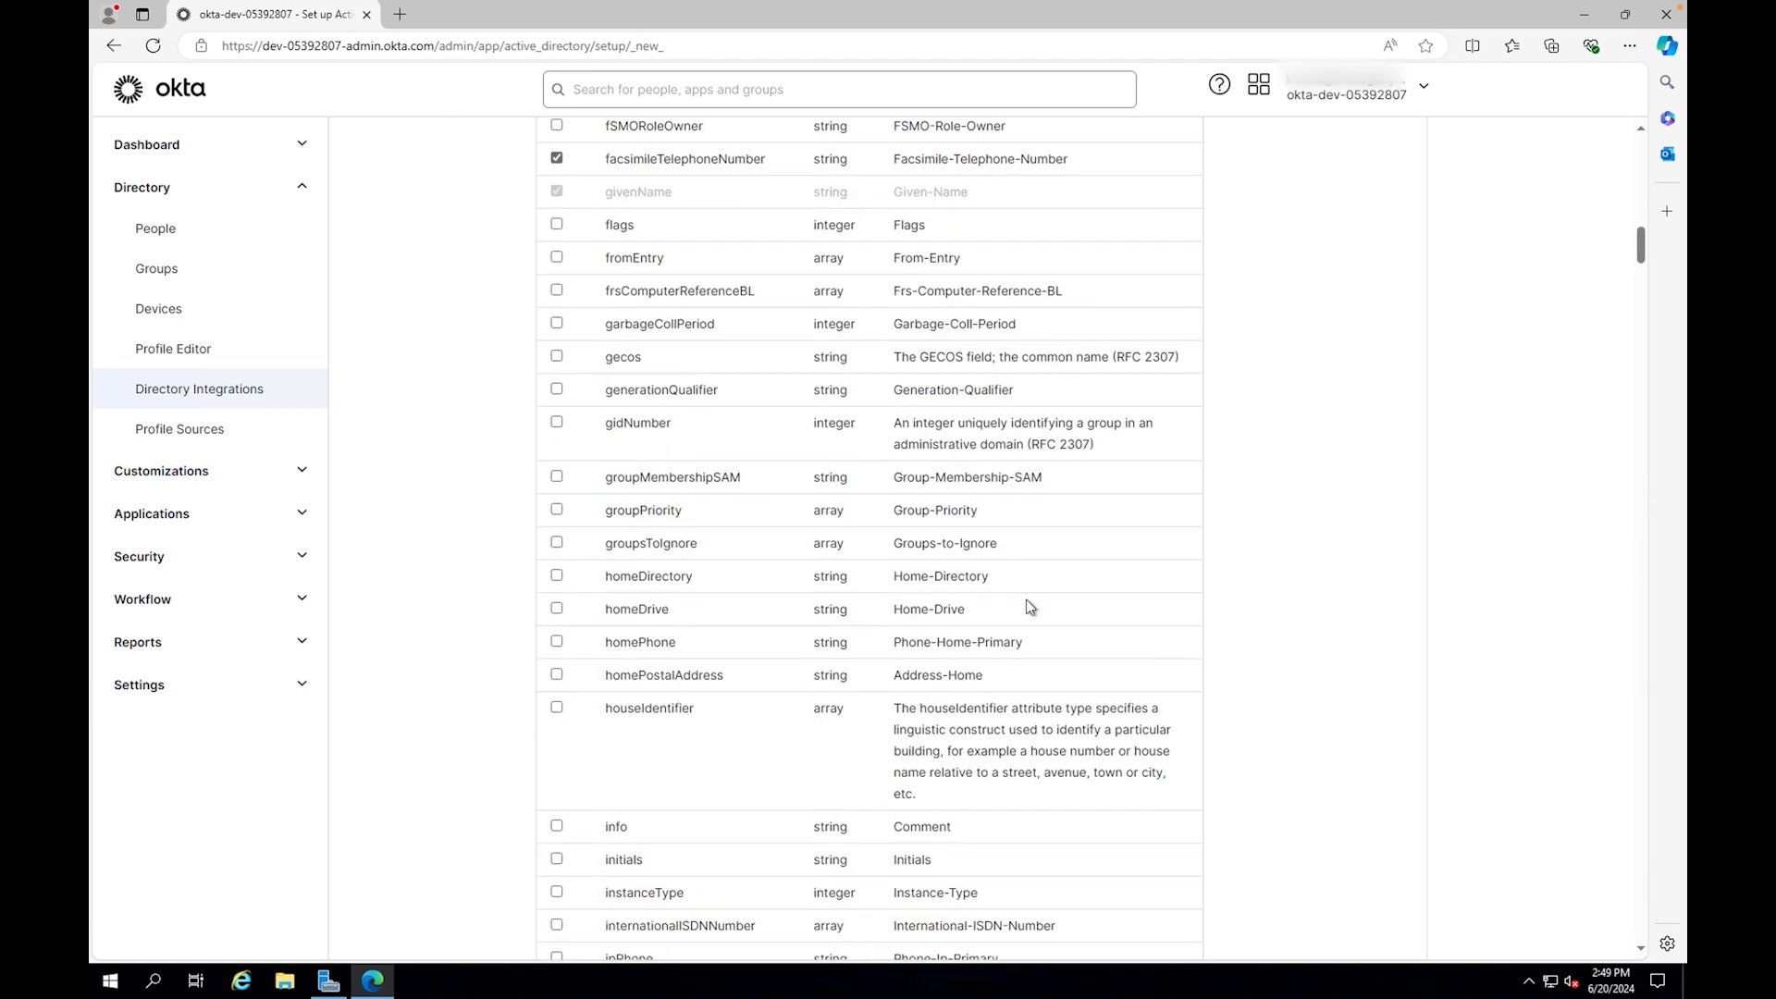
pyautogui.scroll(-5, 1029, 606)
pyautogui.scroll(20, 1029, 606)
pyautogui.scroll(15, 1030, 606)
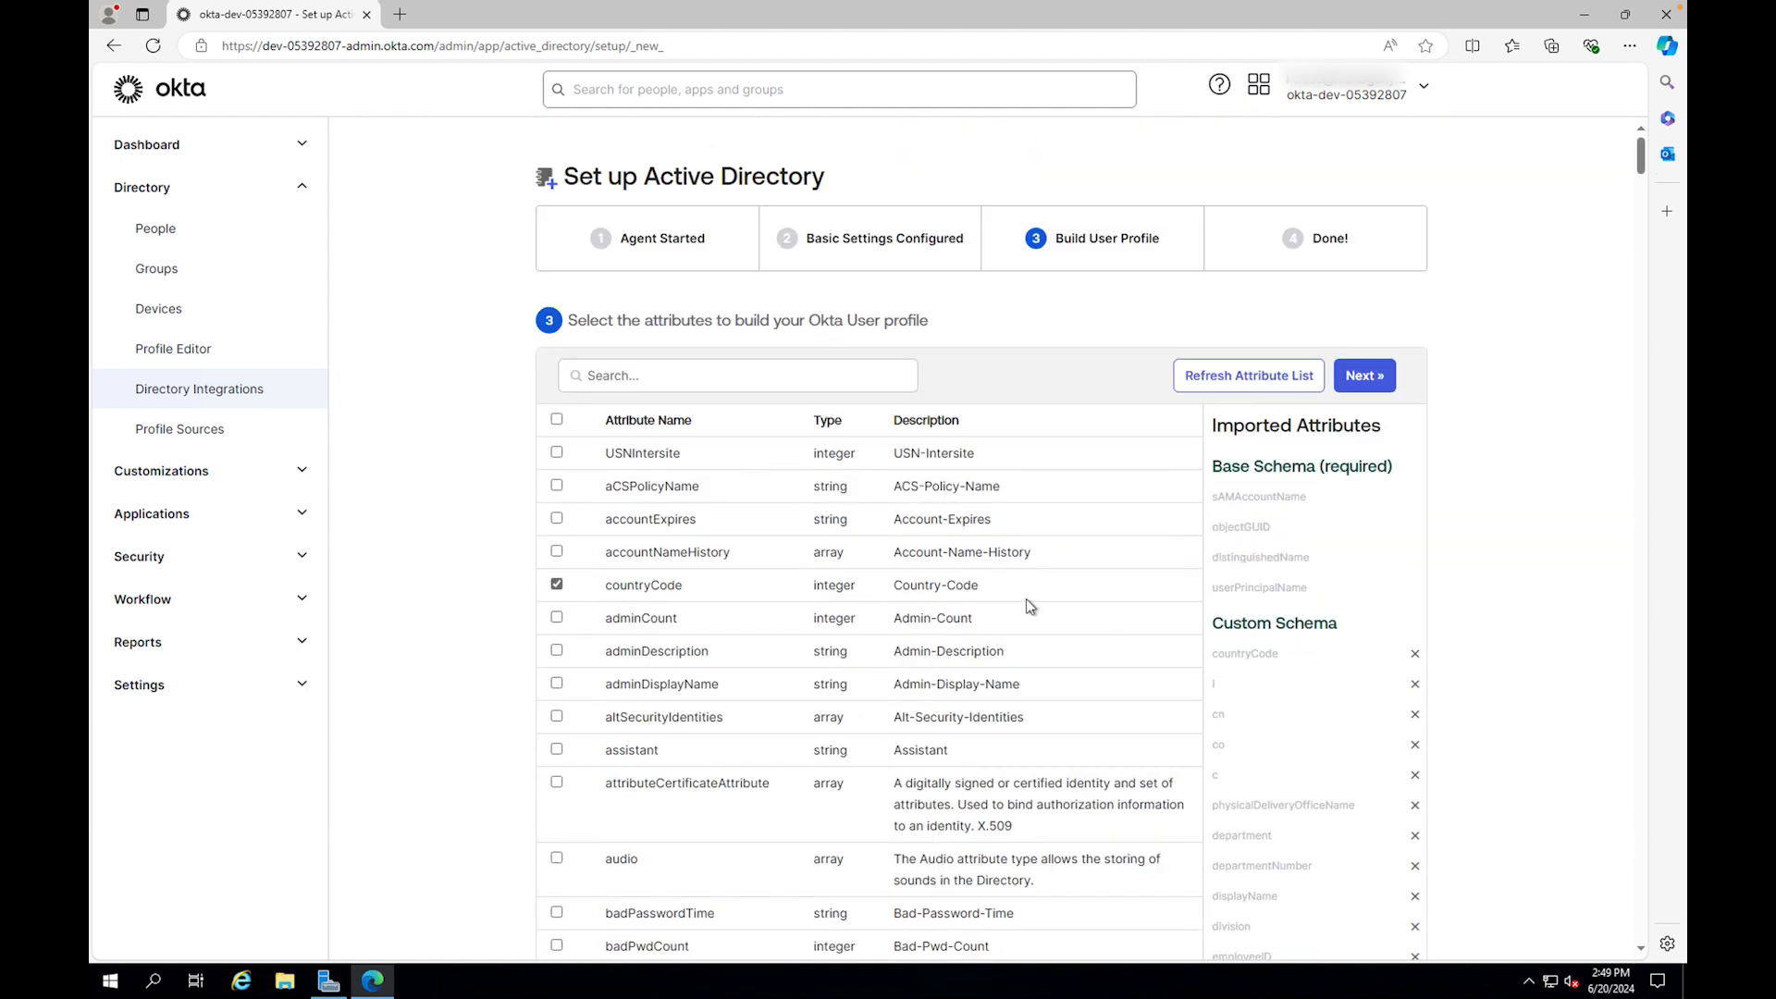
pyautogui.click(1377, 379)
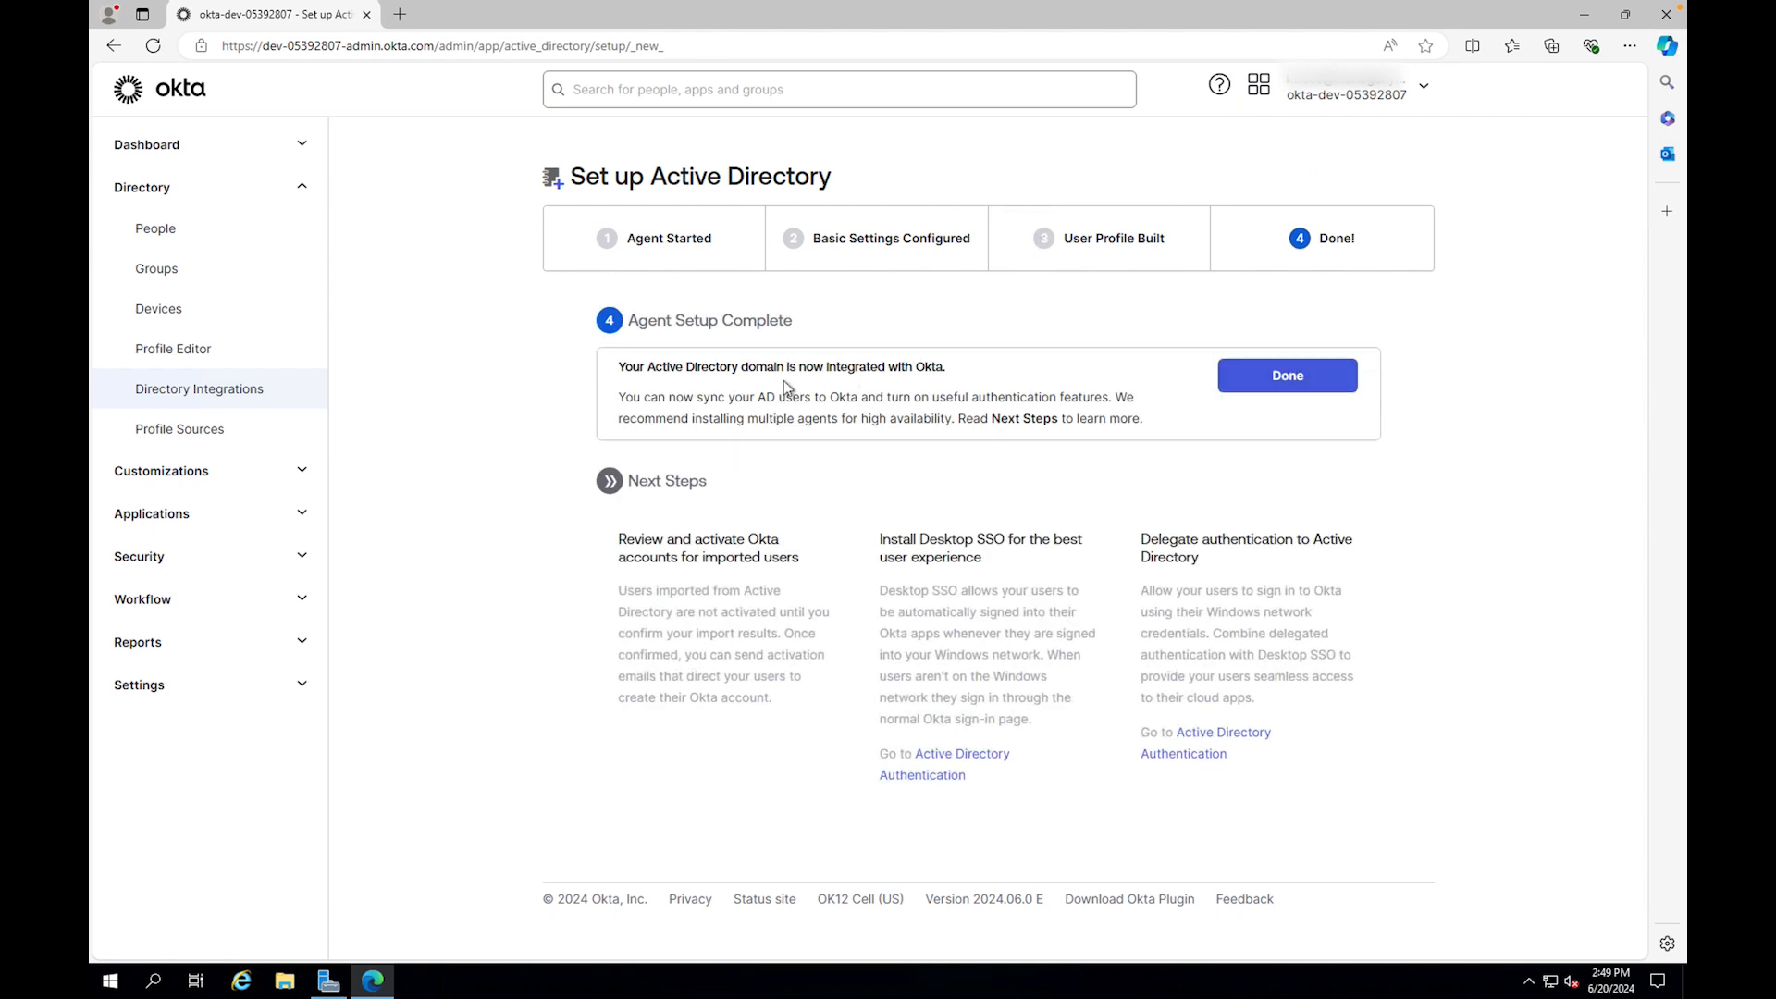
pyautogui.click(1281, 387)
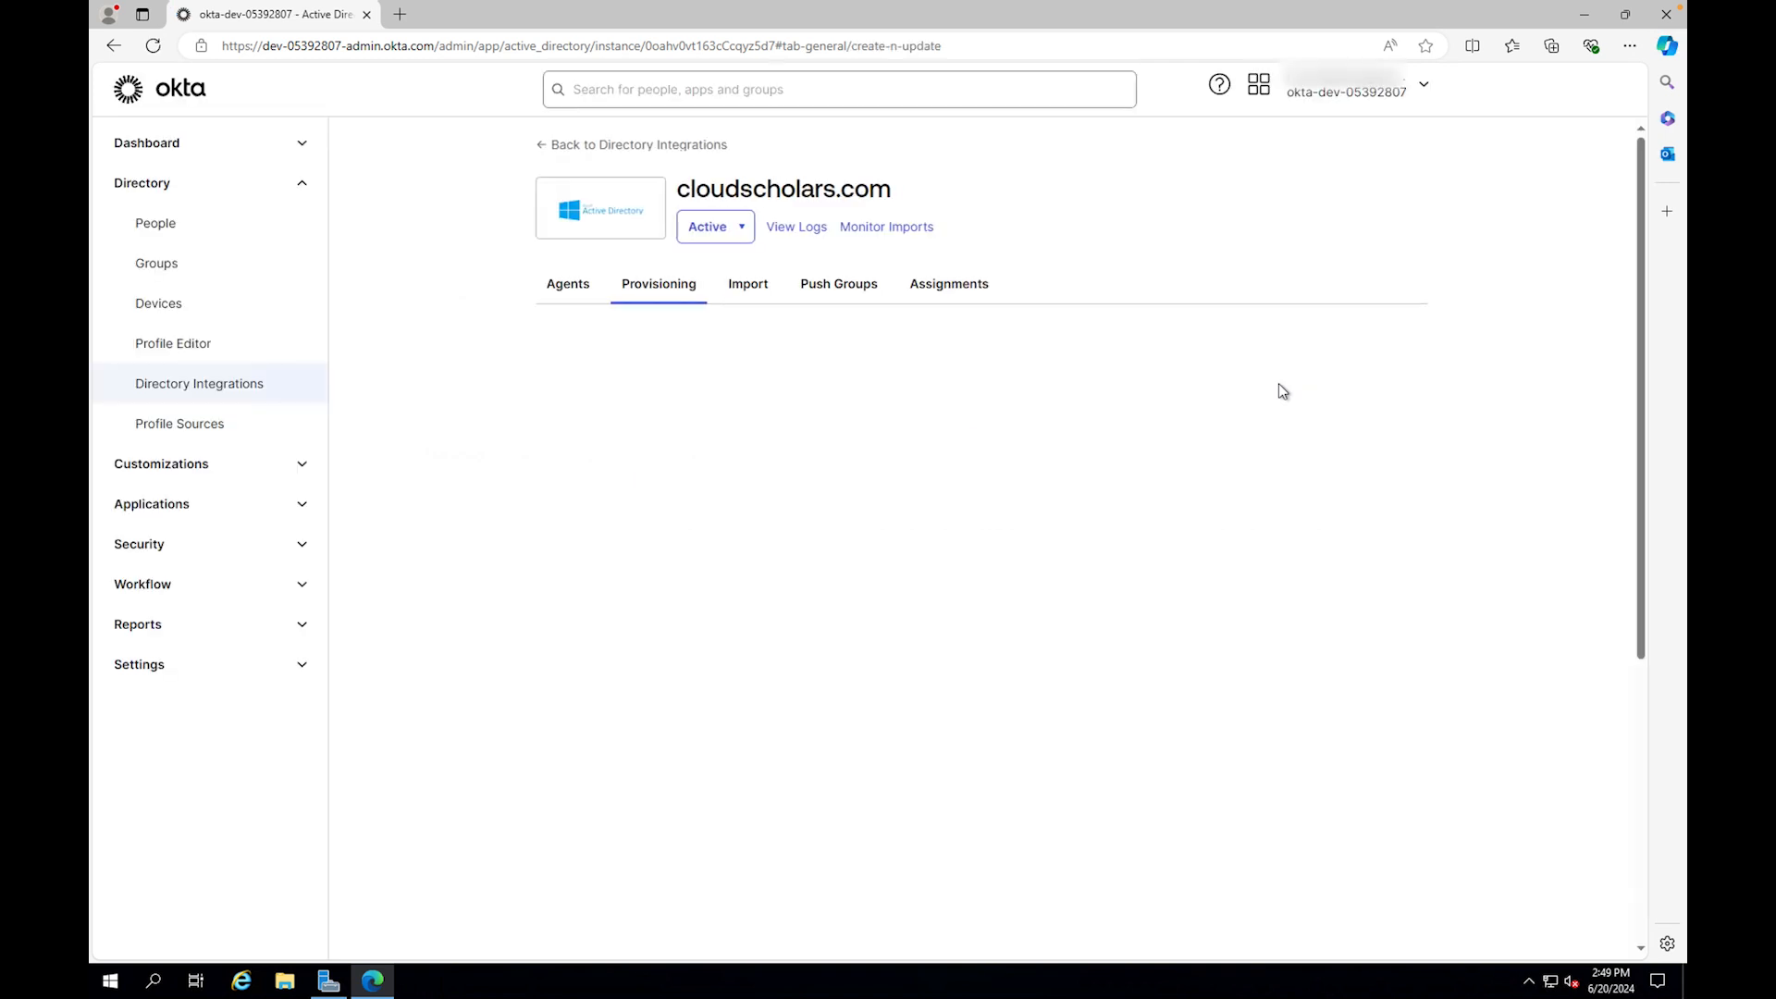